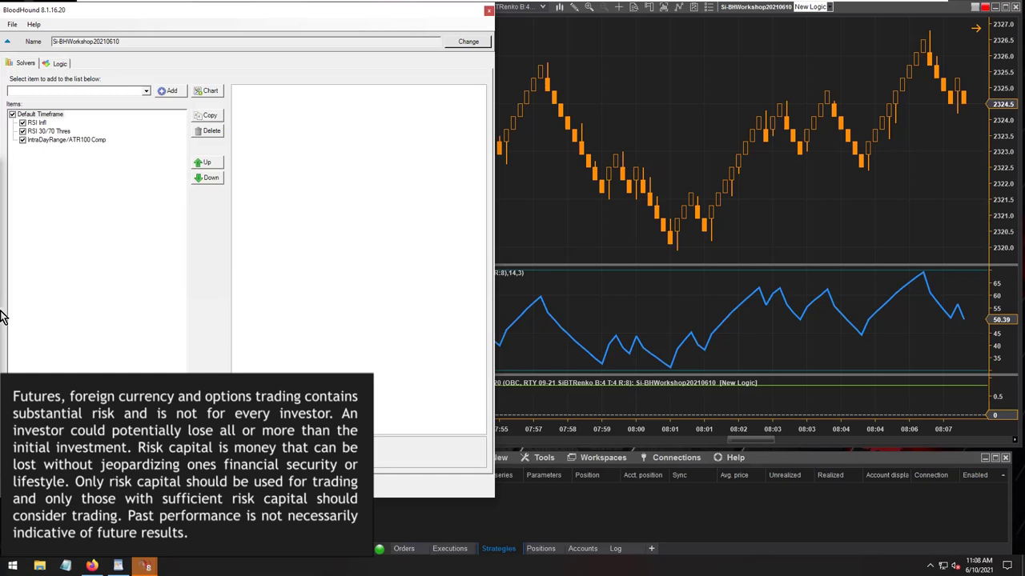
- Show the logic workspace and mark the bar three bars before the 2311.7 bar with a square just below it, near 2309.0
{"action": "left_click", "coordinate": [60, 65]}
{"action": "left_click", "coordinate": [526, 161]}
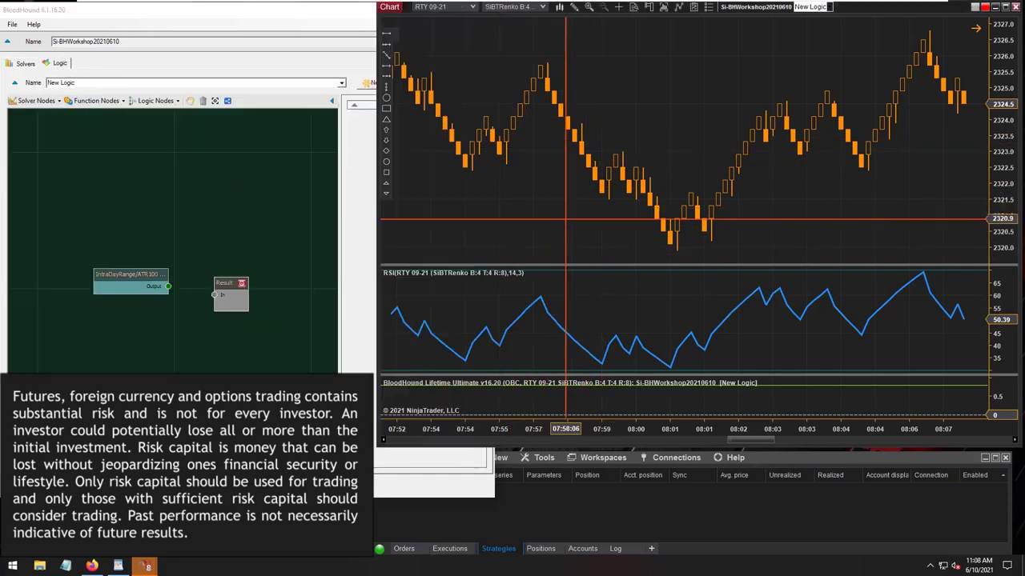
{"action": "scroll", "coordinate": [847, 160], "scroll_direction": "down", "scroll_amount": 10}
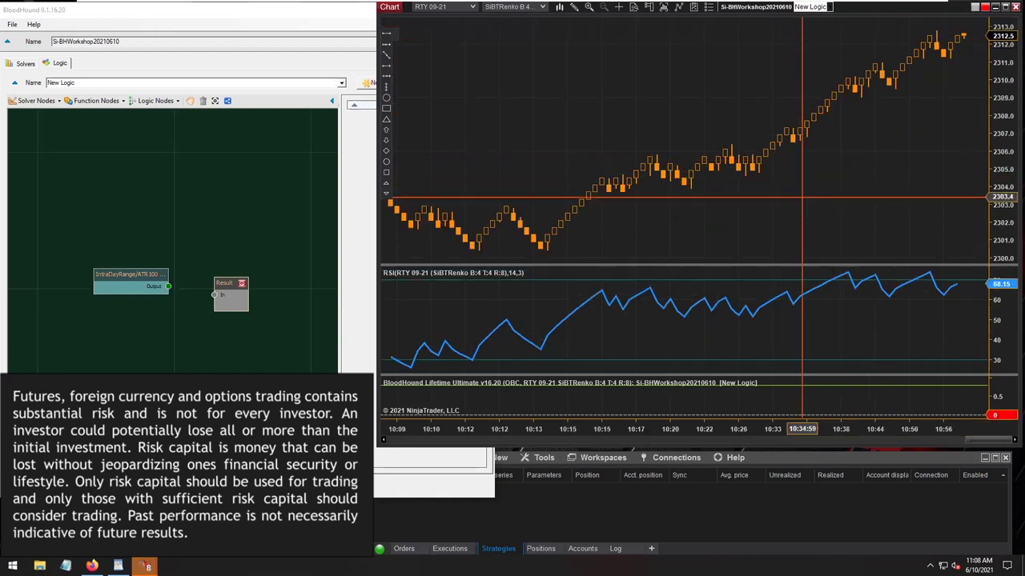
{"action": "left_click_drag", "start_coordinate": [956, 431], "coordinate": [577, 433]}
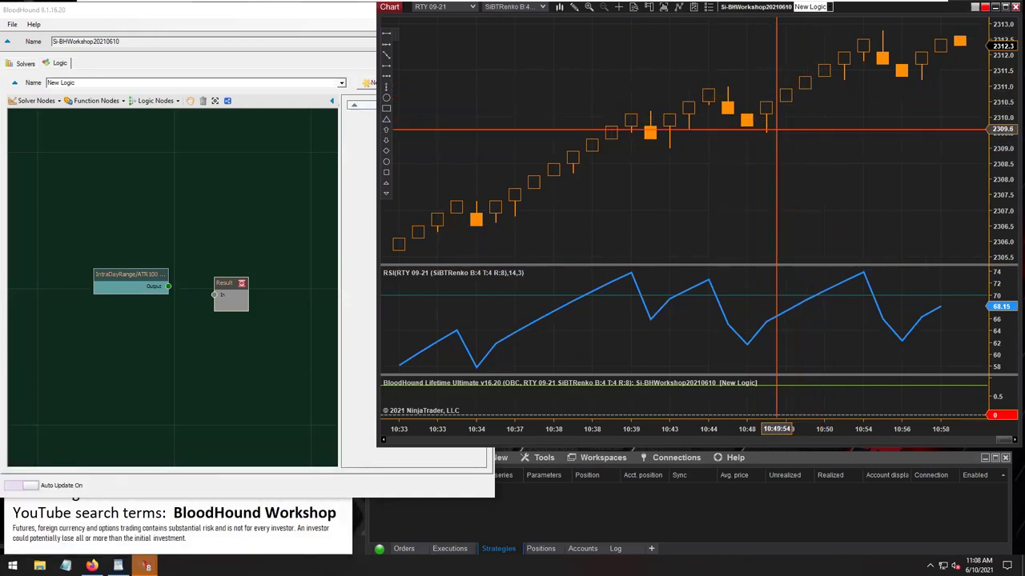
{"action": "scroll", "coordinate": [872, 160], "scroll_direction": "up", "scroll_amount": 4}
{"action": "left_click_drag", "start_coordinate": [835, 207], "coordinate": [893, 204]}
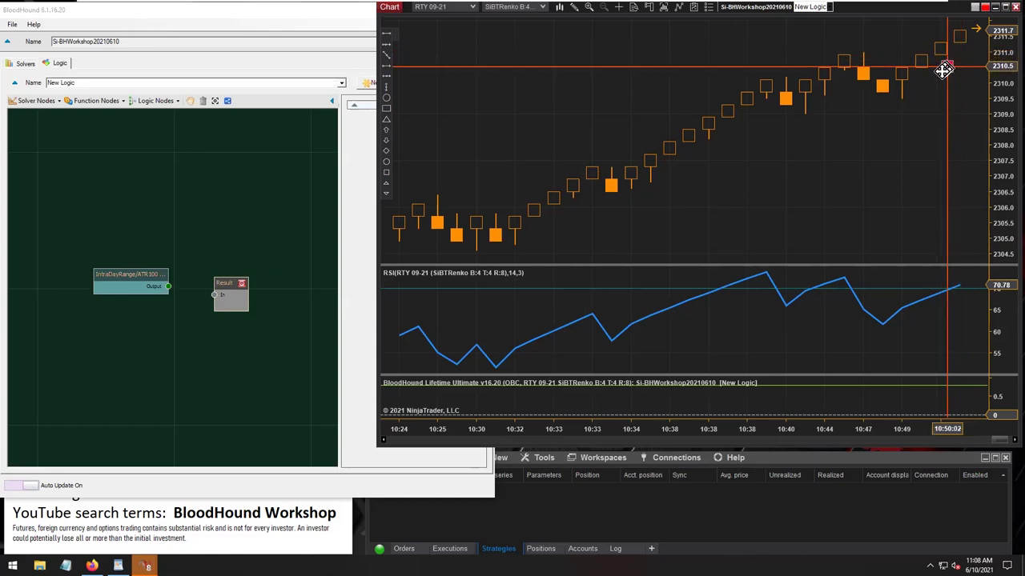
{"action": "left_click", "coordinate": [904, 114]}
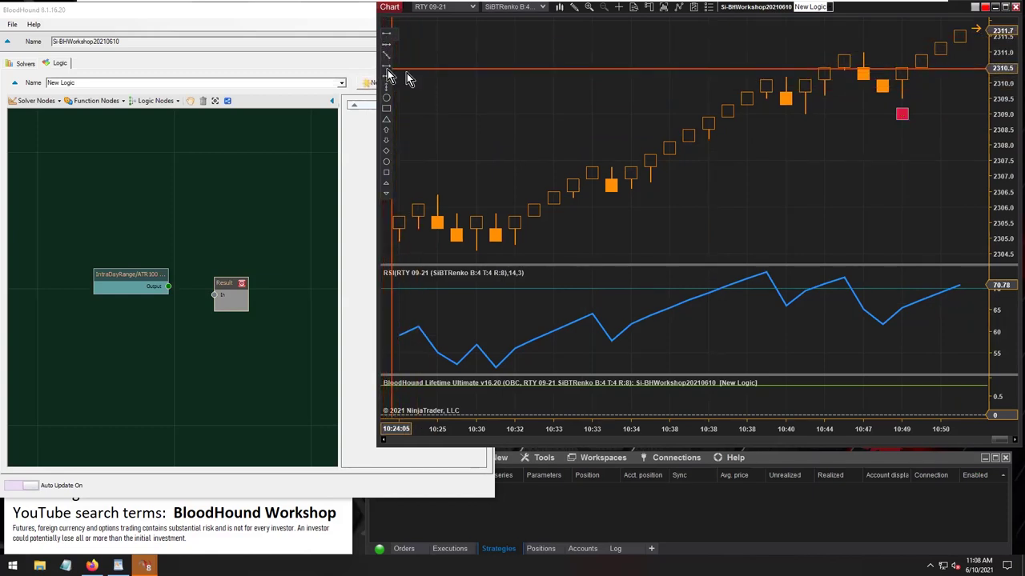
- Draw an upward arrow beneath the latest visible bar and a horizontal line from the marked bar's high at about 2310.5
{"action": "left_click", "coordinate": [961, 92]}
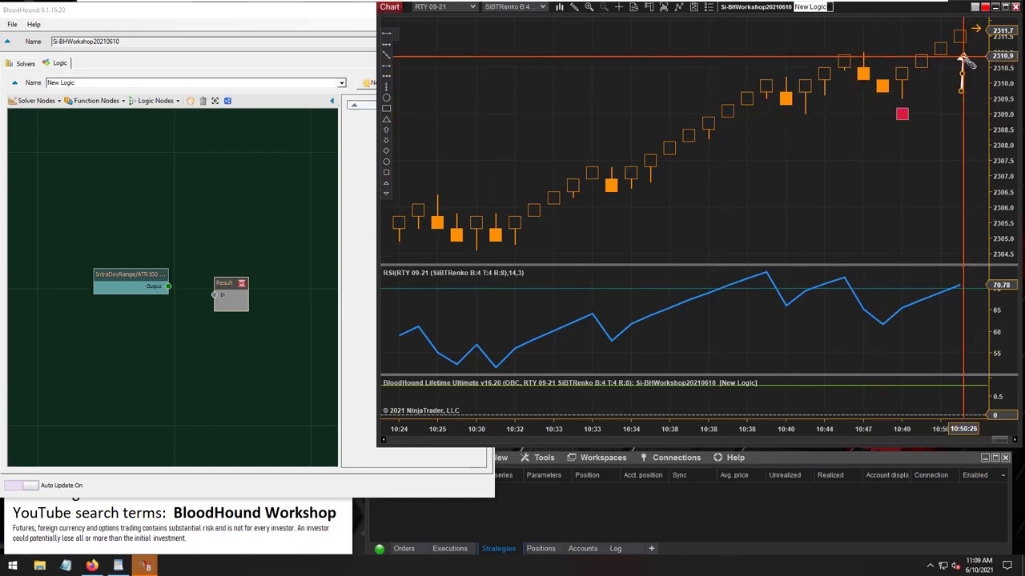
{"action": "left_click", "coordinate": [961, 56]}
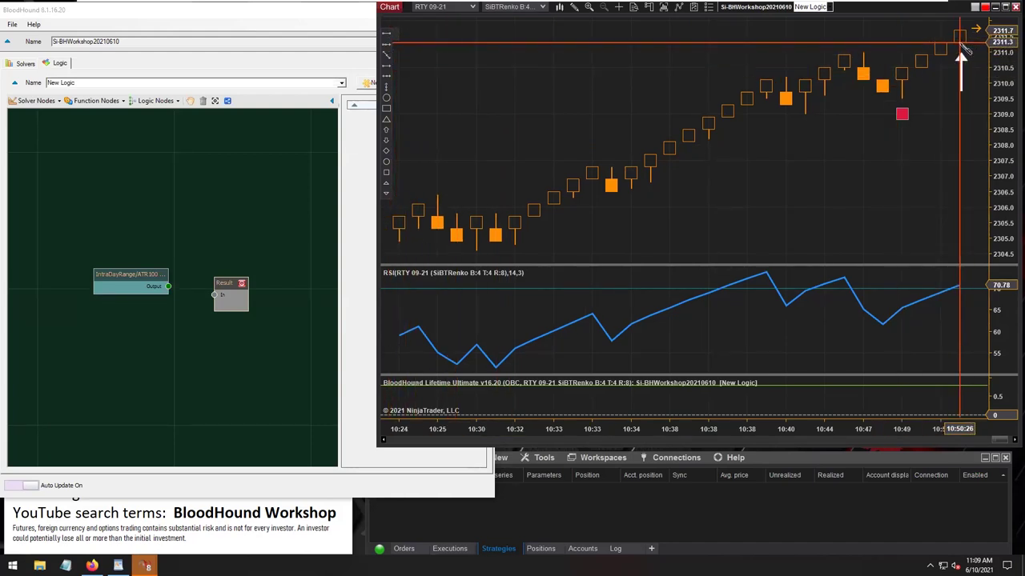
{"action": "left_click_drag", "start_coordinate": [960, 42], "coordinate": [901, 43]}
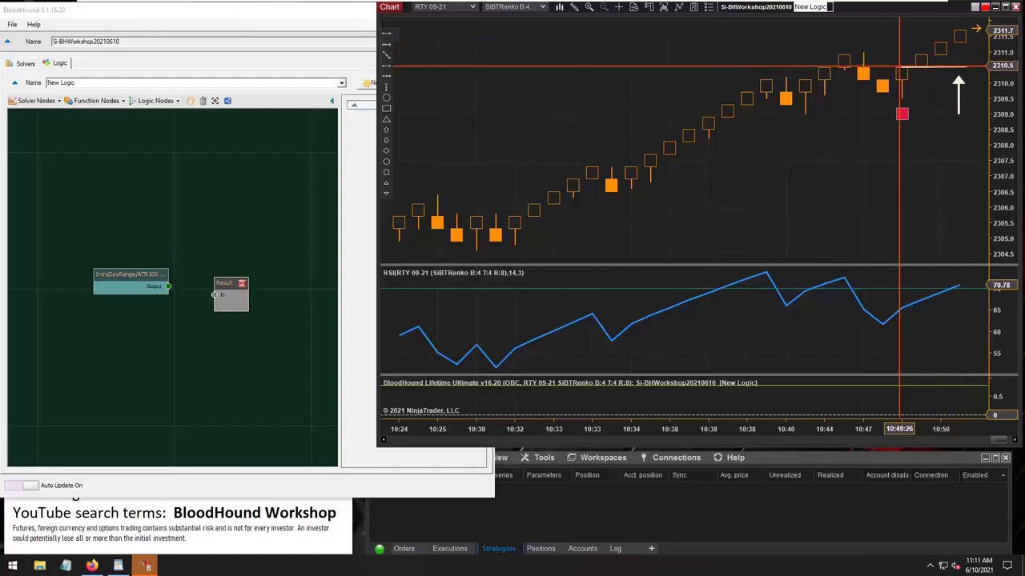
- Create a new logic template and name it Current Bar A/B 3 Bars Back
{"action": "left_click", "coordinate": [169, 64]}
{"action": "left_click", "coordinate": [376, 85]}
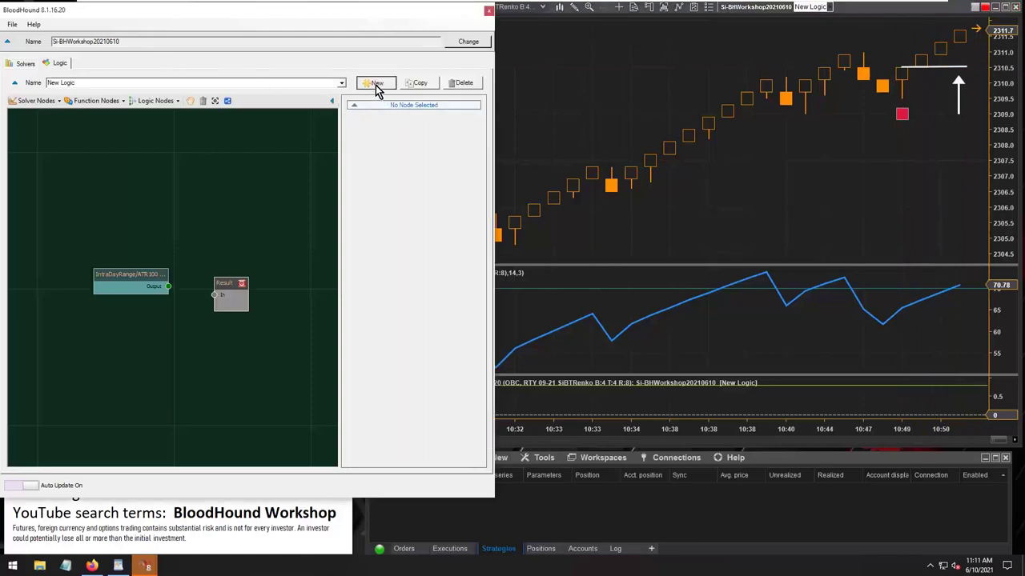
{"action": "triple_click", "coordinate": [109, 82]}
{"action": "type", "text": "CurrentBat A/B 3 Bar"}
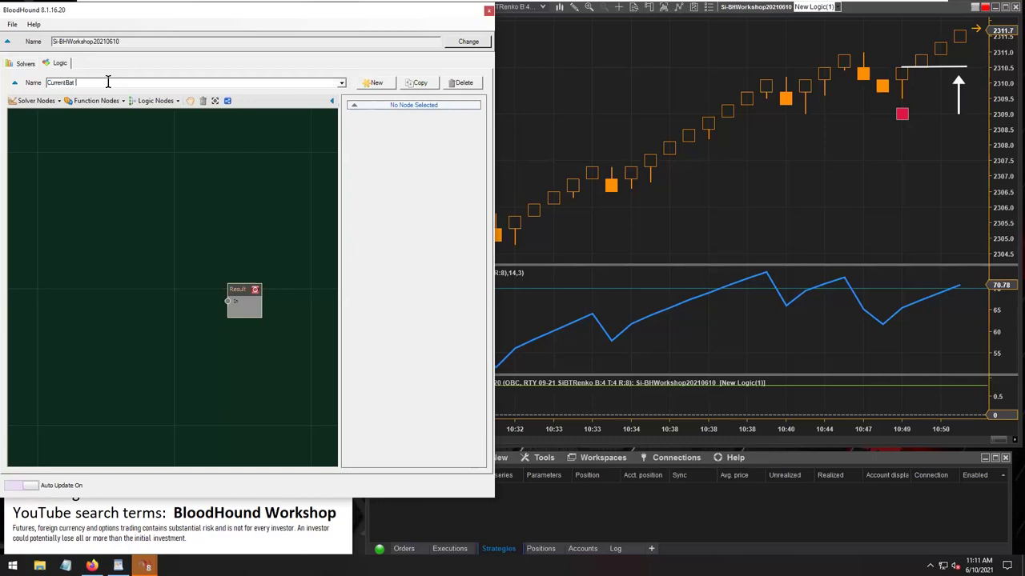
{"action": "type", "text": "sBack"}
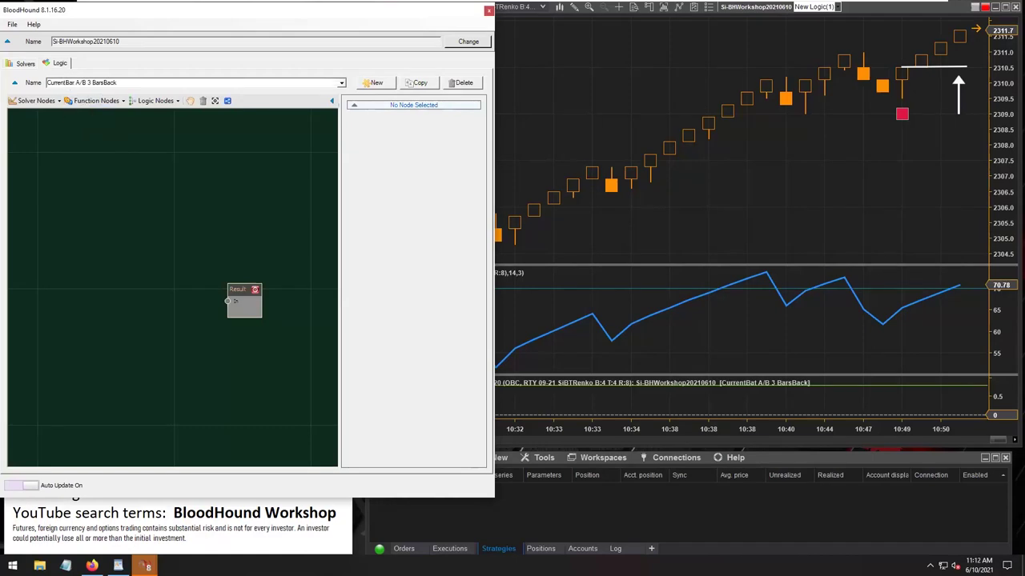
{"action": "left_click", "coordinate": [65, 81]}
{"action": "left_click", "coordinate": [106, 82]}
- Add an Indicator Comparison solver node, place it beside the Result node and connect its output to Result
{"action": "left_click", "coordinate": [51, 101]}
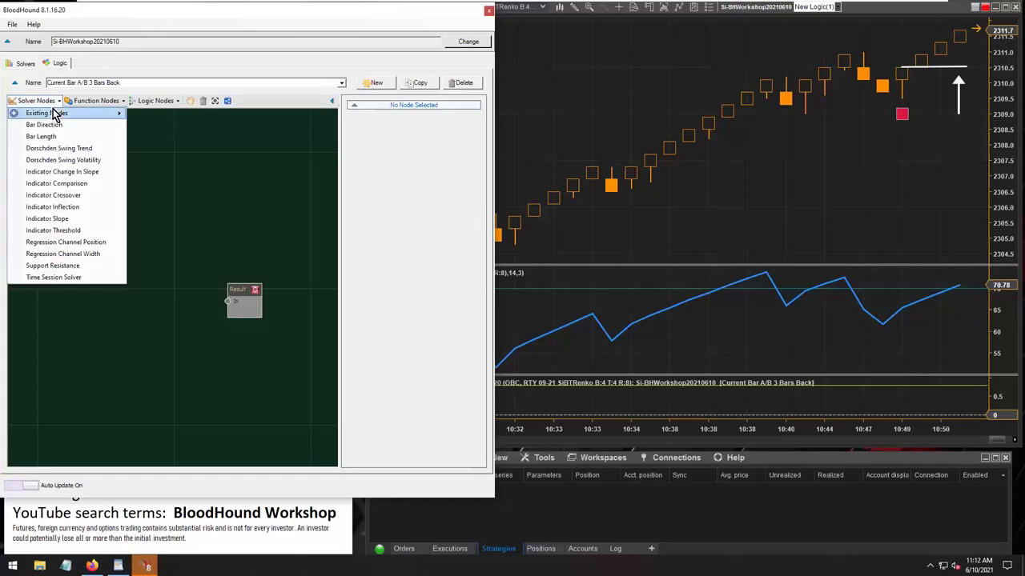
{"action": "left_click", "coordinate": [71, 184]}
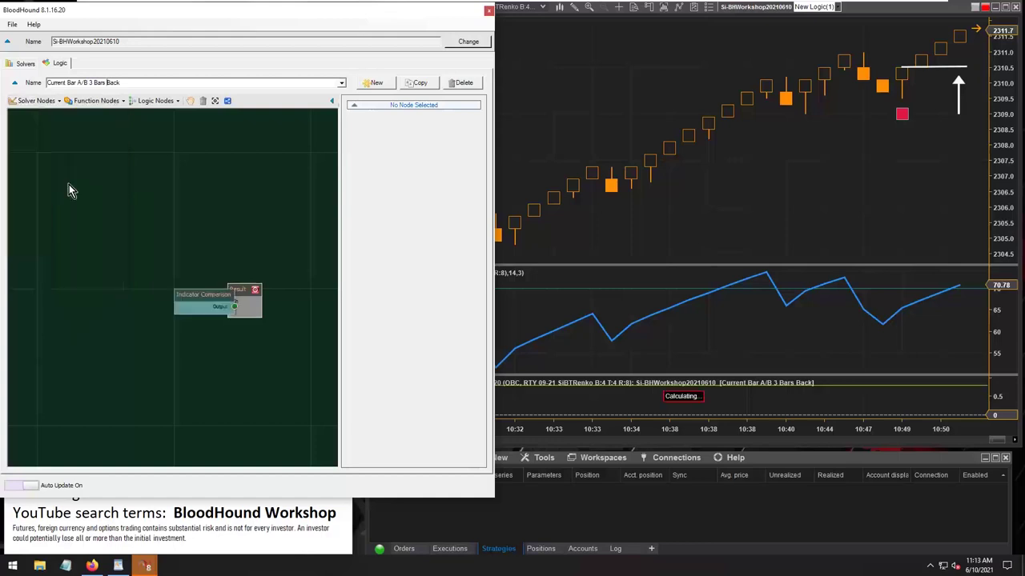
{"action": "left_click_drag", "start_coordinate": [171, 304], "coordinate": [228, 301]}
{"action": "left_click_drag", "start_coordinate": [106, 280], "coordinate": [132, 294]}
{"action": "double_click", "coordinate": [436, 165]}
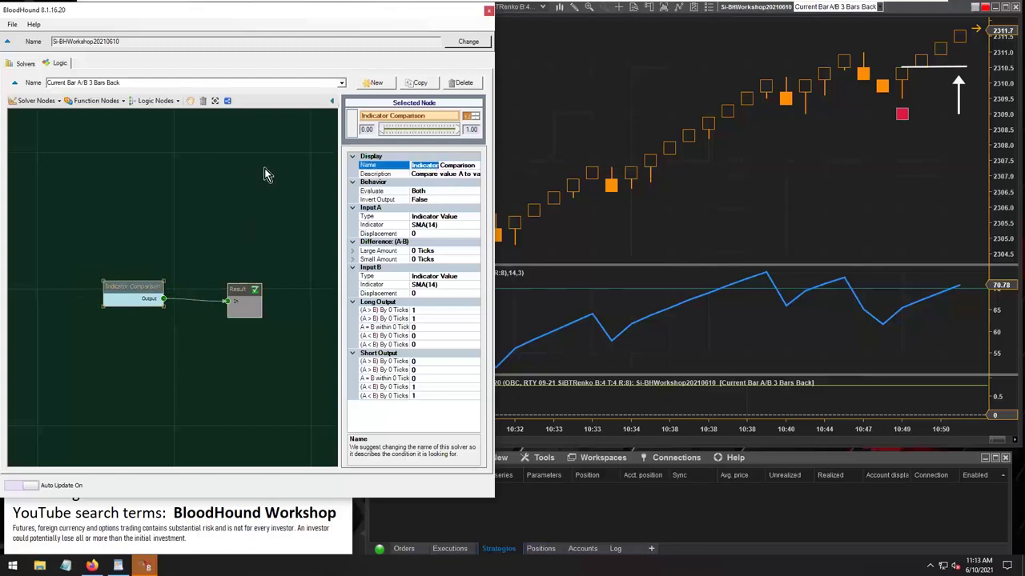
- Draw an arrow on the chart from the latest visible bar's low to the high of the bar three bars back
{"action": "left_click", "coordinate": [660, 104]}
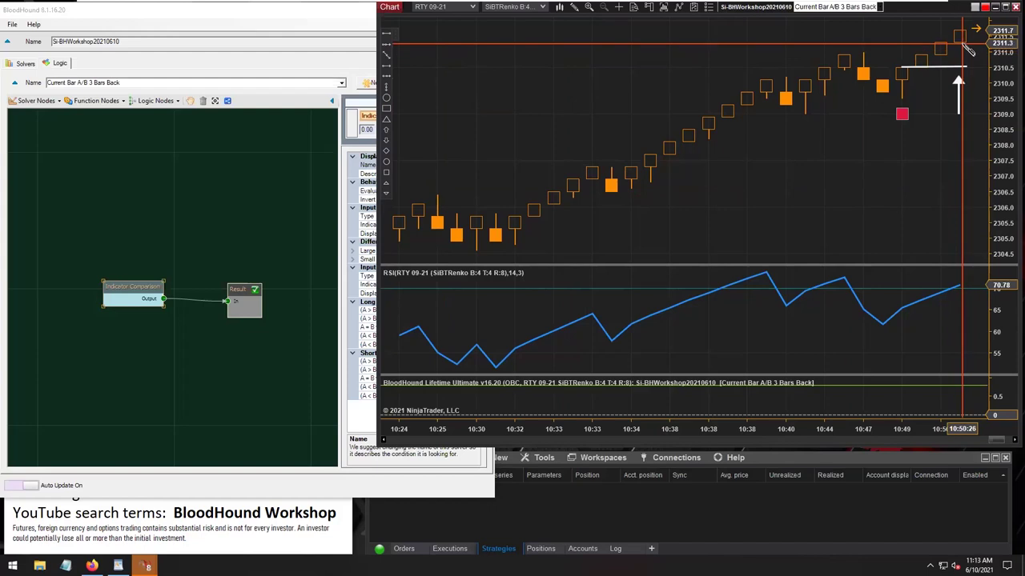
{"action": "left_click_drag", "start_coordinate": [961, 40], "coordinate": [907, 67]}
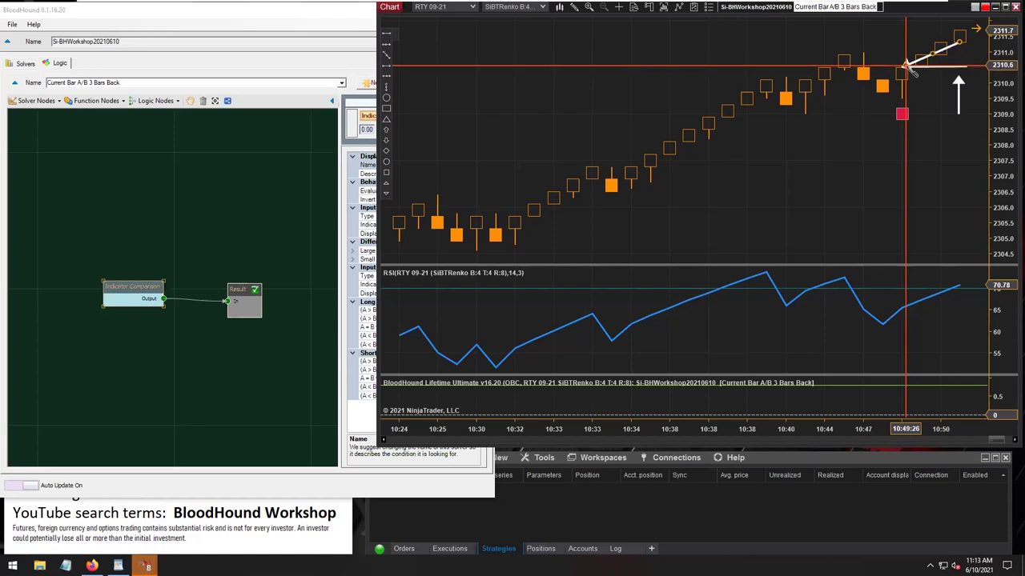
- Rename the Indicator Comparison node as LoHi / HiLo[3] Comp
{"action": "left_click", "coordinate": [201, 309]}
{"action": "type", "text": "Lo"}
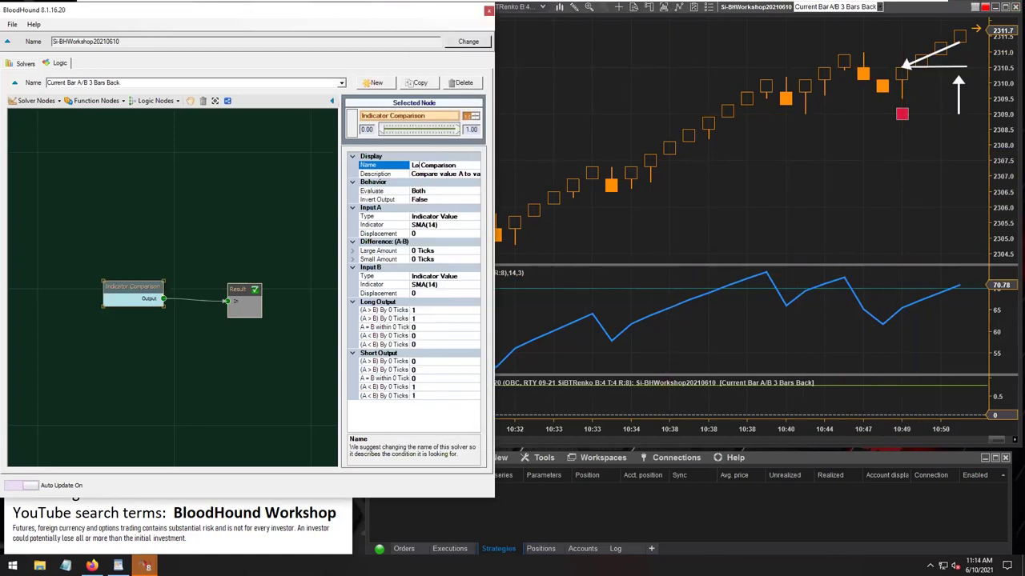
{"action": "type", "text": "Hi / HiLo[3]"}
{"action": "key", "text": "BackSpace"}
{"action": "key", "text": "BackSpace"}
{"action": "key", "text": "BackSpace"}
{"action": "key", "text": "BackSpace"}
{"action": "key", "text": "BackSpace"}
{"action": "key", "text": "BackSpace"}
- Set both input types to Price, with Input A using Low for long and High for short
{"action": "left_click", "coordinate": [382, 217]}
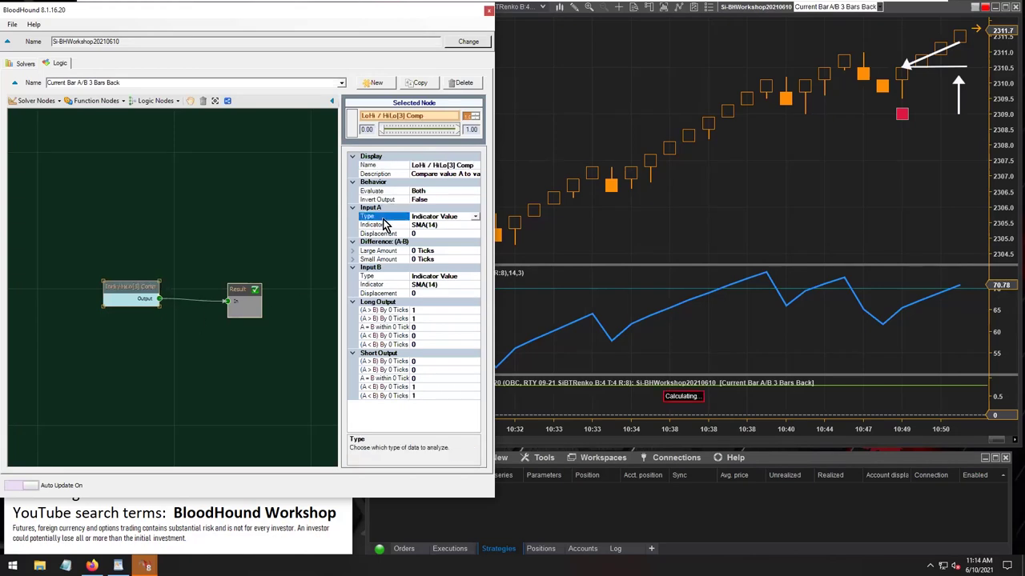
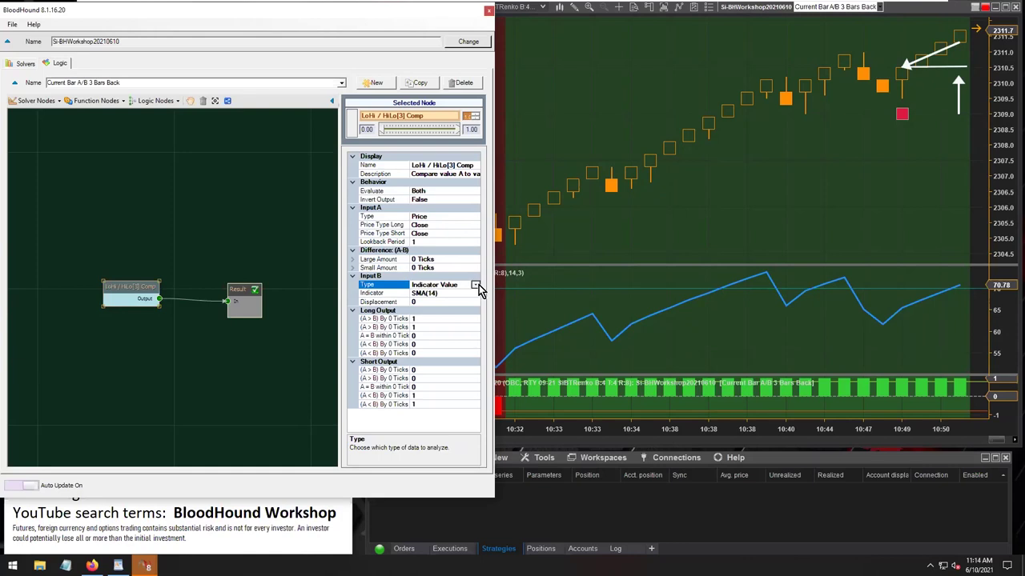
{"action": "left_click", "coordinate": [409, 308]}
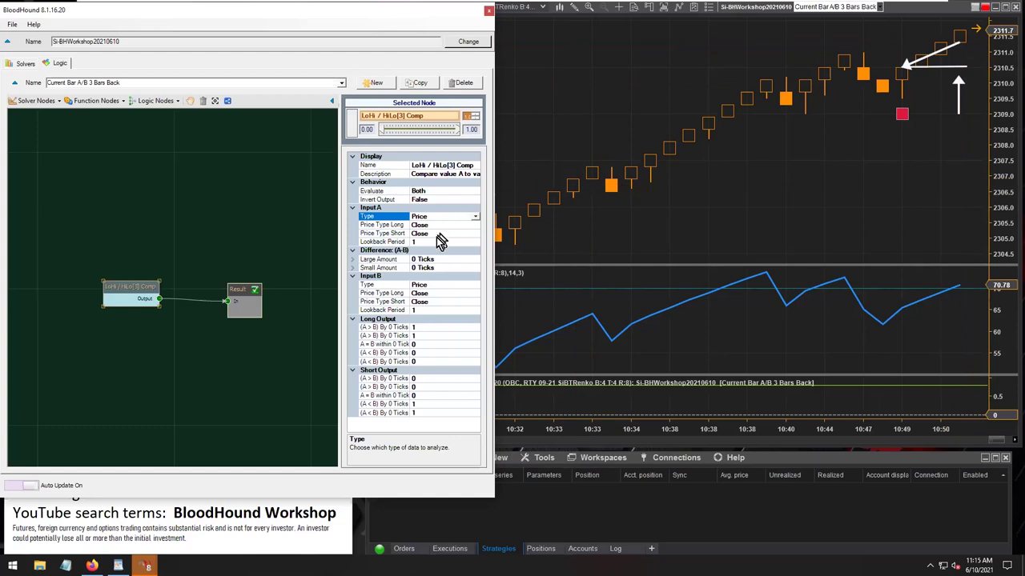
{"action": "left_click", "coordinate": [400, 226]}
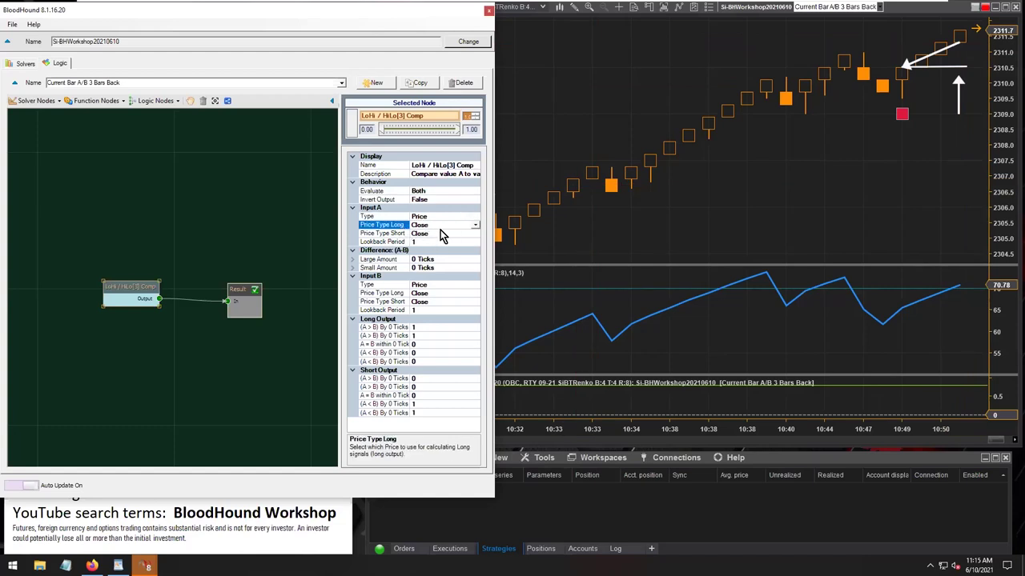
{"action": "double_click", "coordinate": [435, 227]}
{"action": "left_click", "coordinate": [431, 233]}
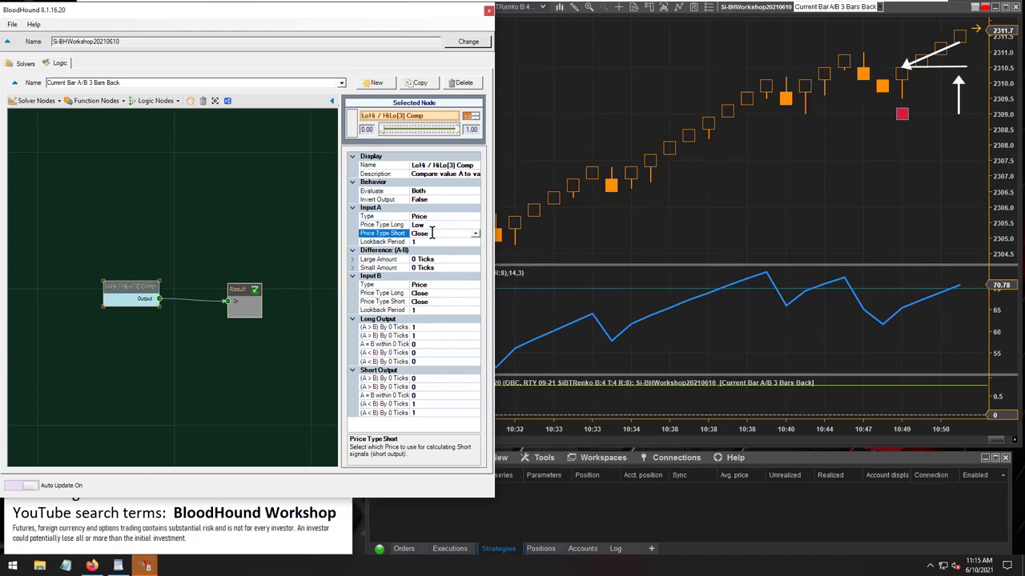
{"action": "double_click", "coordinate": [431, 233]}
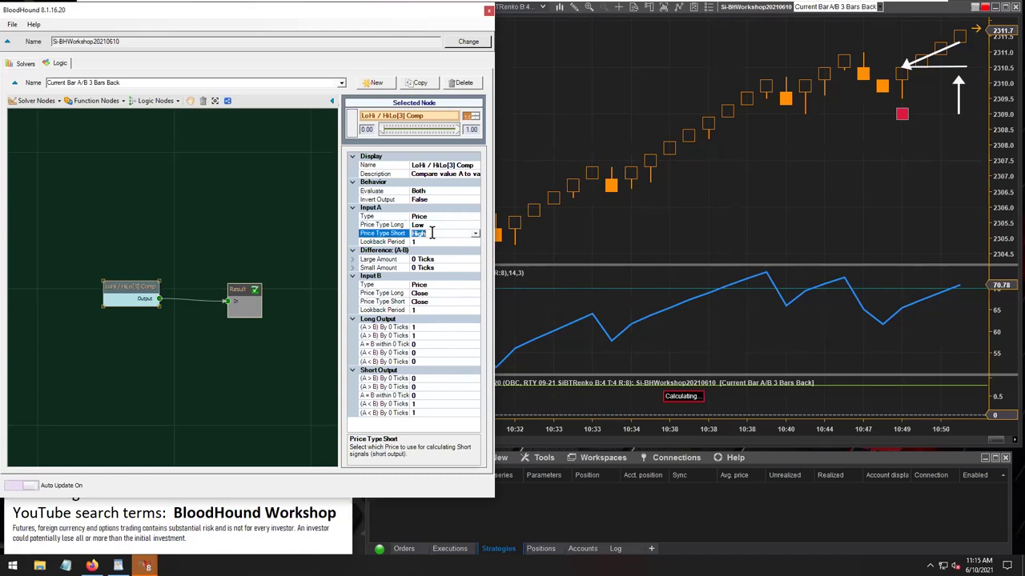
- Set Input B's long price type to High and its short price type to Low
{"action": "left_click", "coordinate": [399, 294]}
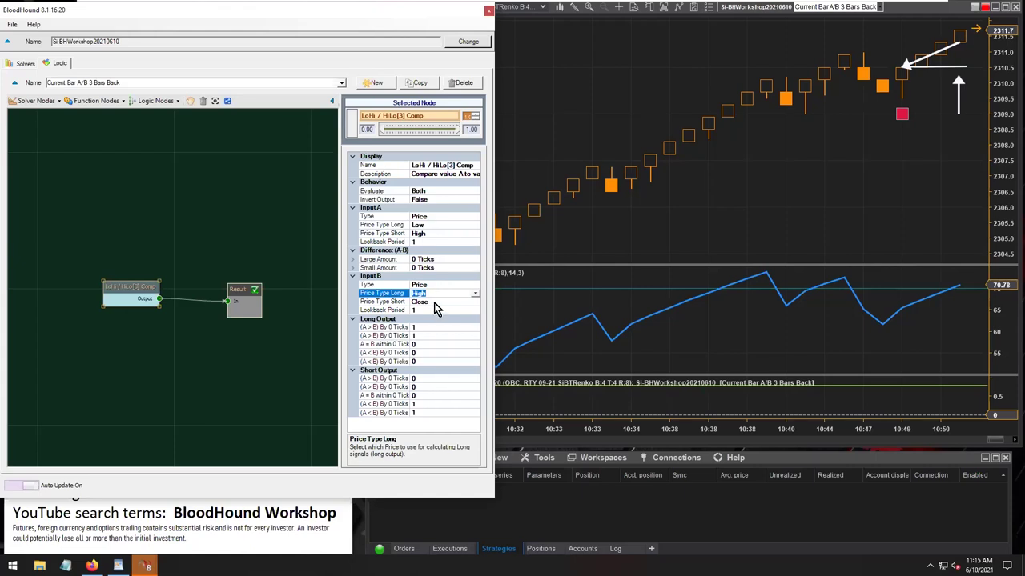
{"action": "left_click", "coordinate": [432, 301]}
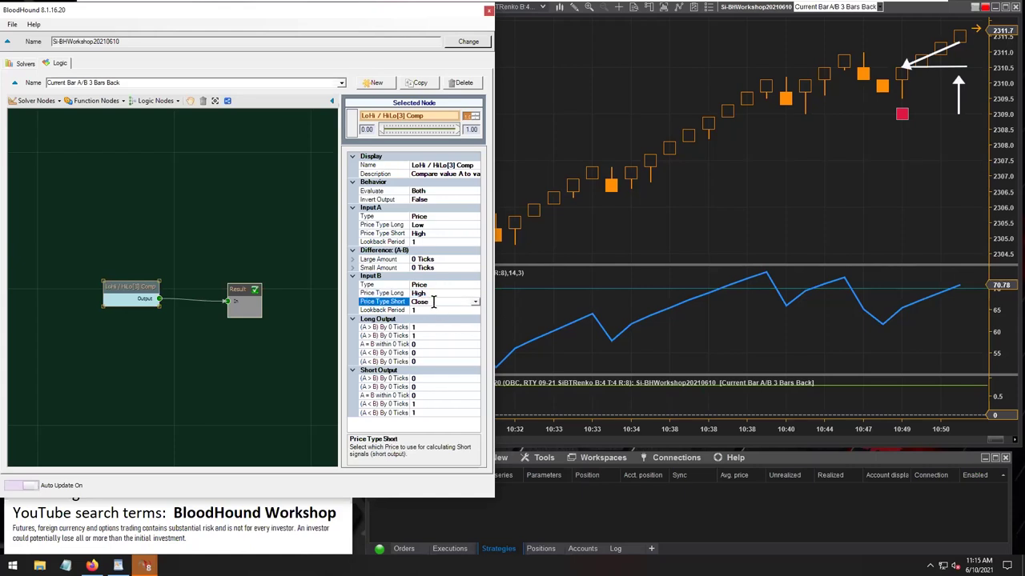
{"action": "scroll", "coordinate": [432, 301], "scroll_direction": "up", "scroll_amount": 1}
- Try a lookback period of 0 for Input A and return it to 1
{"action": "left_click", "coordinate": [422, 311]}
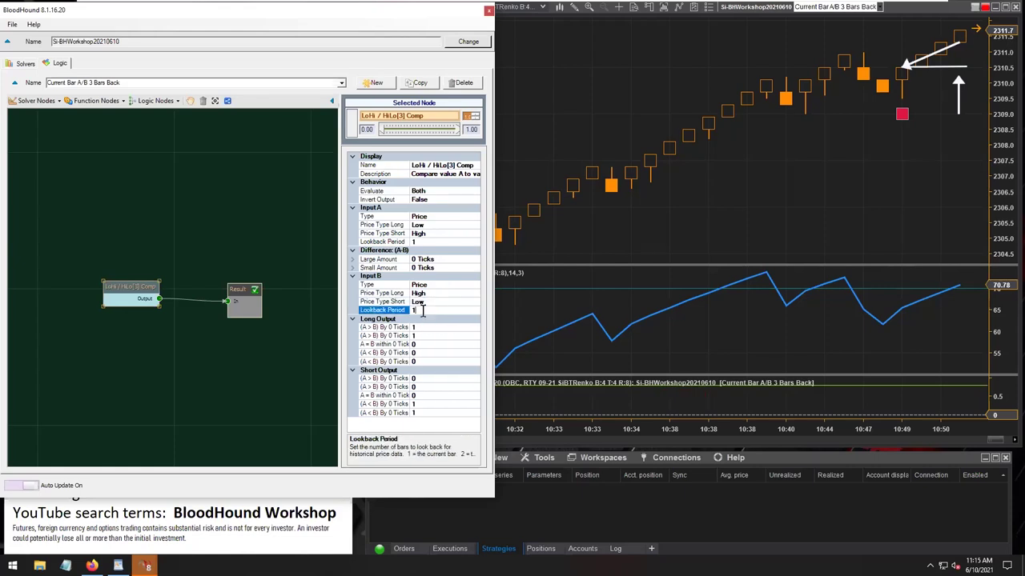
{"action": "left_click", "coordinate": [381, 242]}
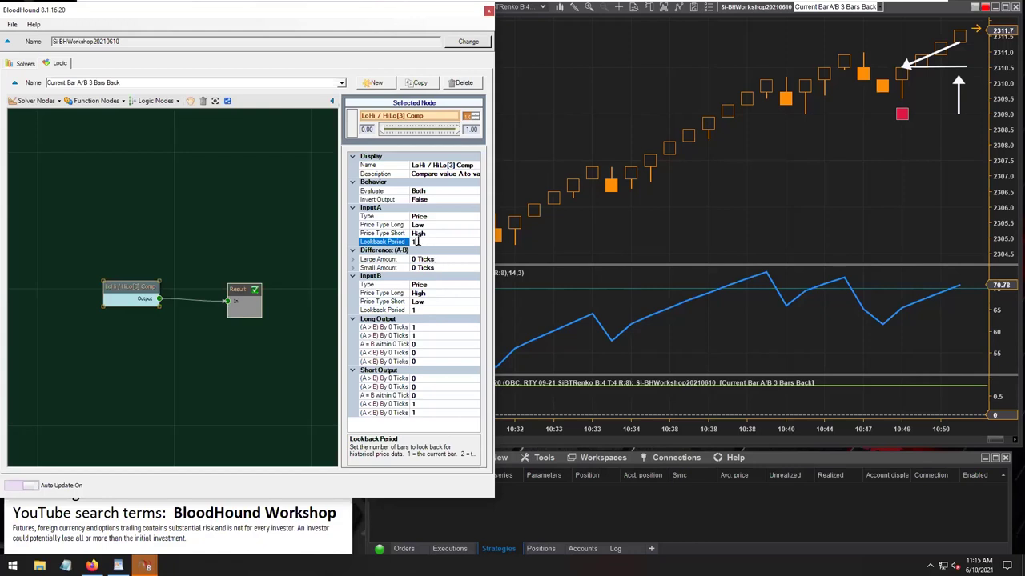
{"action": "double_click", "coordinate": [416, 242]}
{"action": "type", "text": "0"}
{"action": "left_click", "coordinate": [402, 234]}
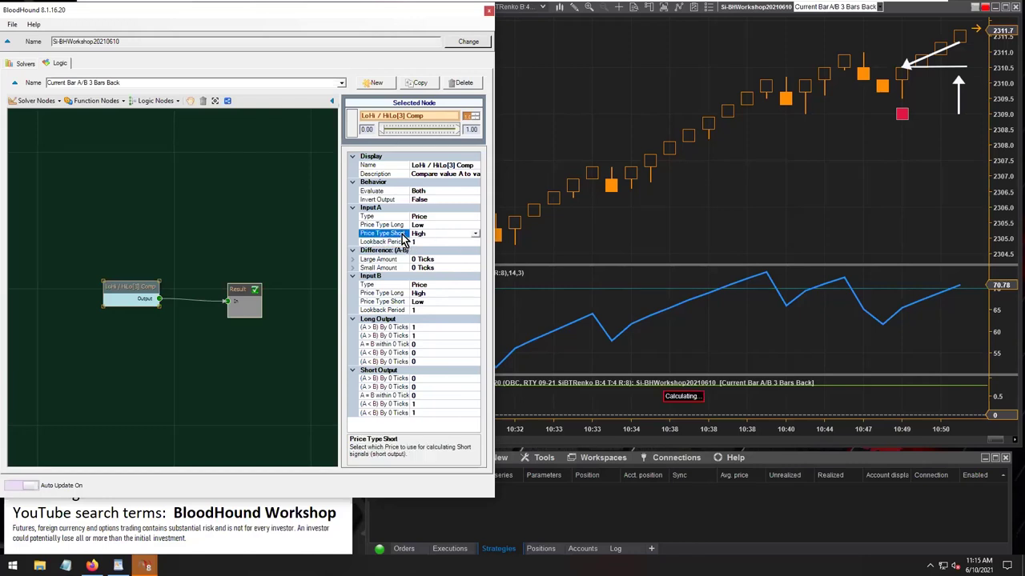
{"action": "left_click", "coordinate": [416, 242]}
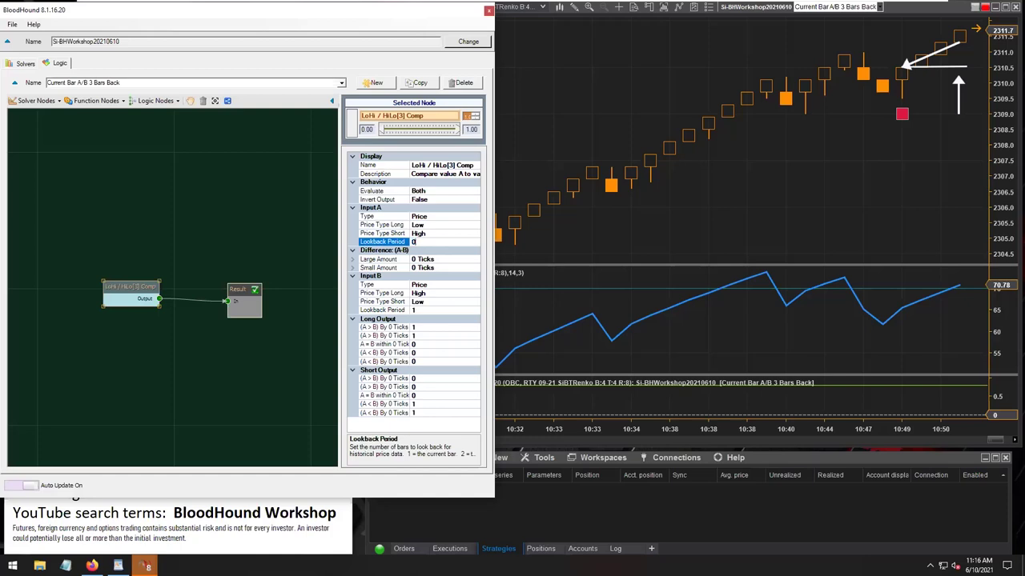
{"action": "type", "text": "1"}
{"action": "left_click", "coordinate": [393, 259]}
{"action": "left_click", "coordinate": [404, 245]}
{"action": "type", "text": "1"}
- Set Input B's lookback period to 4 bars
{"action": "left_click", "coordinate": [420, 310]}
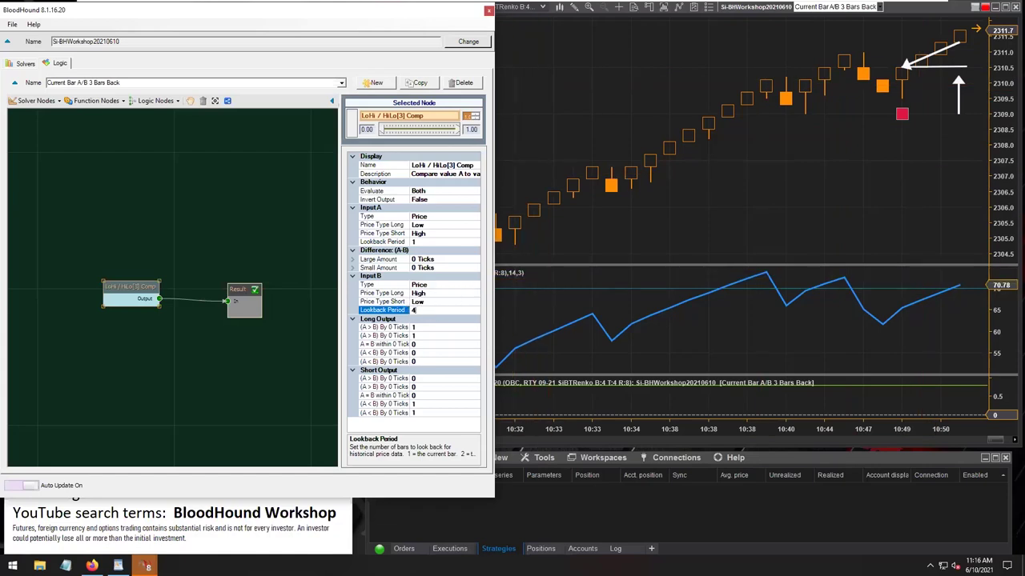
{"action": "left_click", "coordinate": [431, 335]}
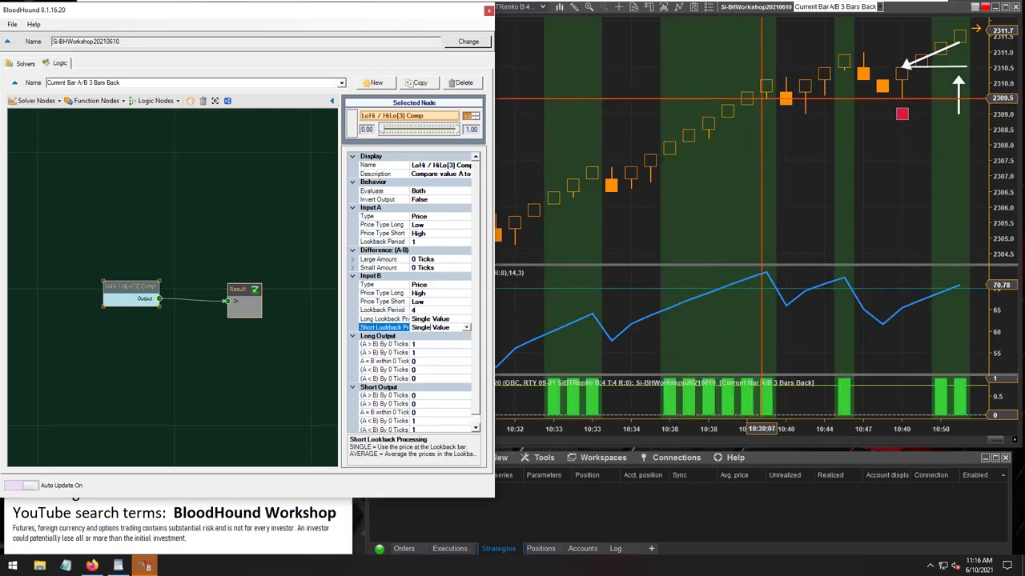
- Draw three arrows on the chart, each from a bar's low to the high of the bar three bars back, between 10:39 and 10:33
{"action": "left_click", "coordinate": [738, 130]}
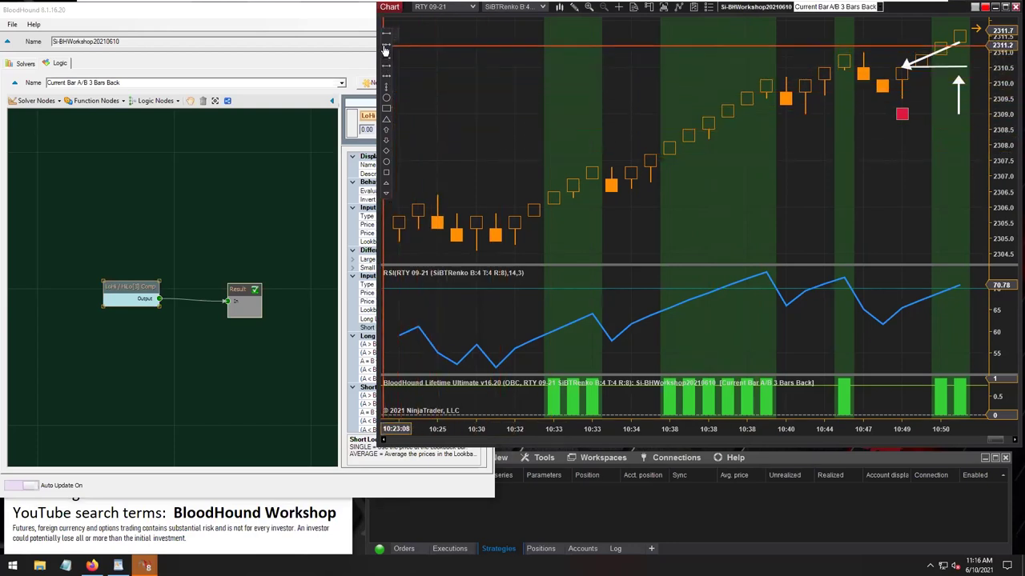
{"action": "left_click_drag", "start_coordinate": [773, 104], "coordinate": [708, 118]}
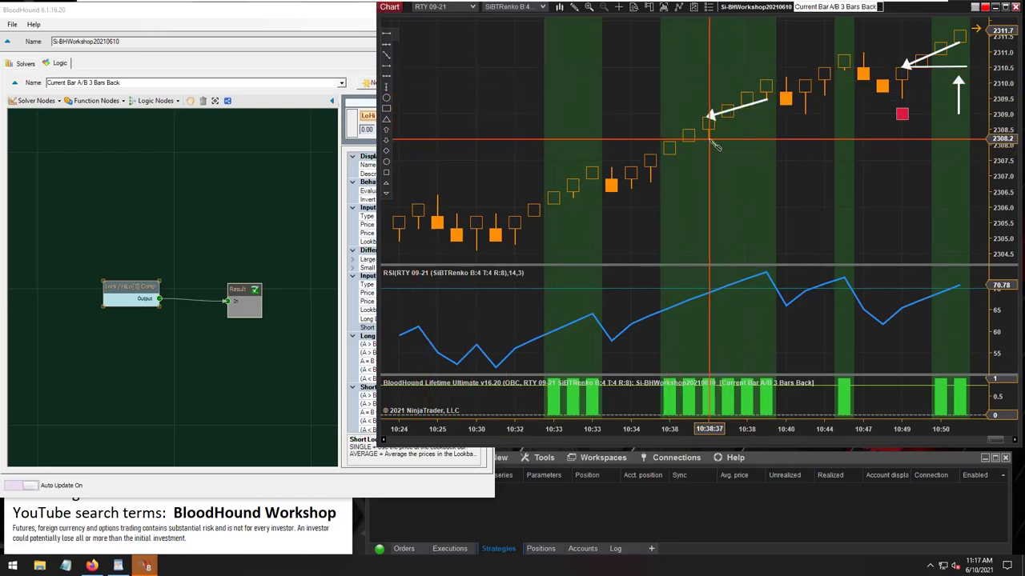
{"action": "left_click_drag", "start_coordinate": [709, 139], "coordinate": [650, 155]}
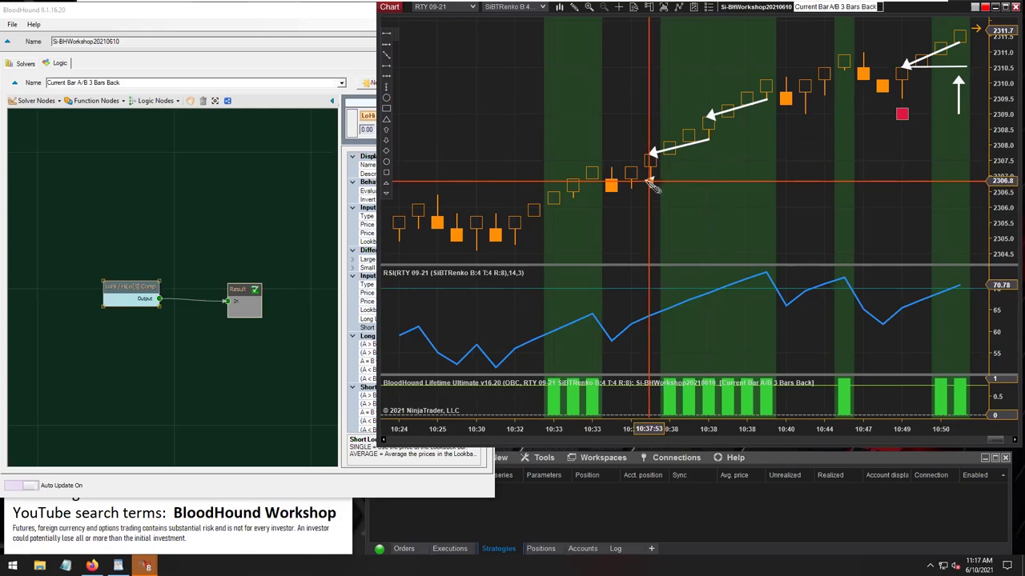
{"action": "left_click_drag", "start_coordinate": [650, 181], "coordinate": [597, 170]}
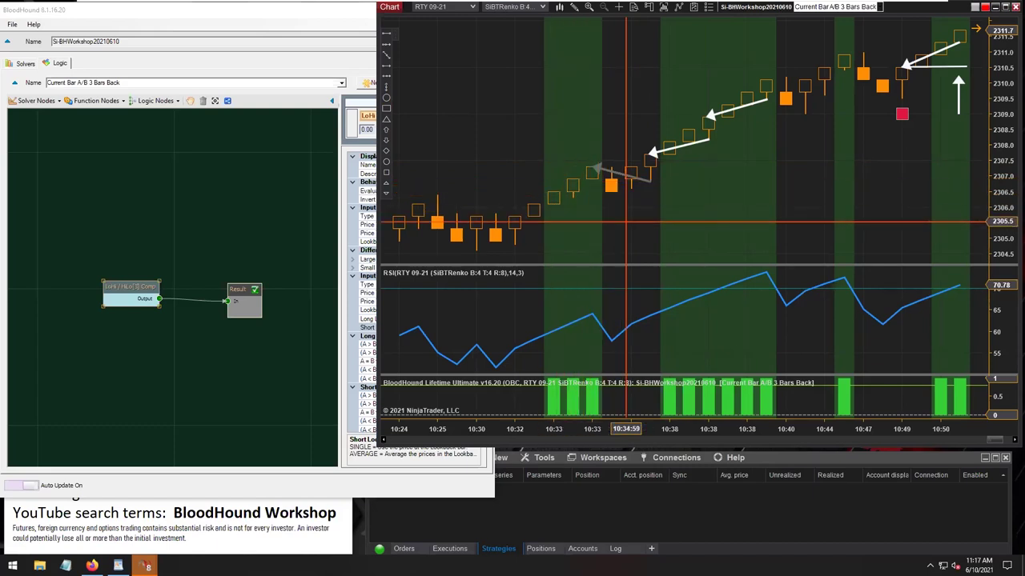
- Draw two arrows around 10:12 to 10:13, each from a bar's high to the low of the bar three bars back
{"action": "scroll", "coordinate": [626, 221], "scroll_direction": "up", "scroll_amount": 10}
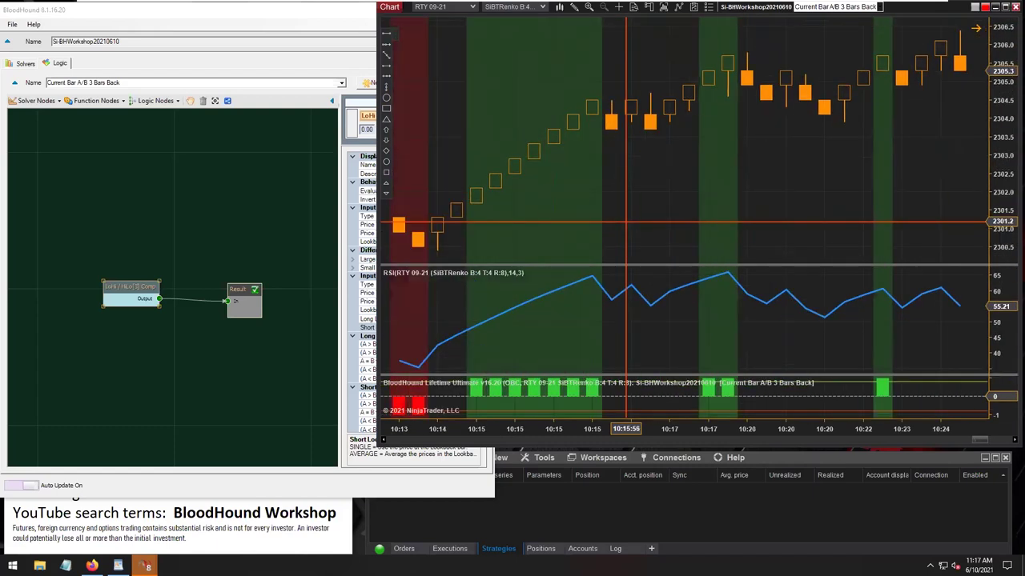
{"action": "scroll", "coordinate": [626, 222], "scroll_direction": "up", "scroll_amount": 10}
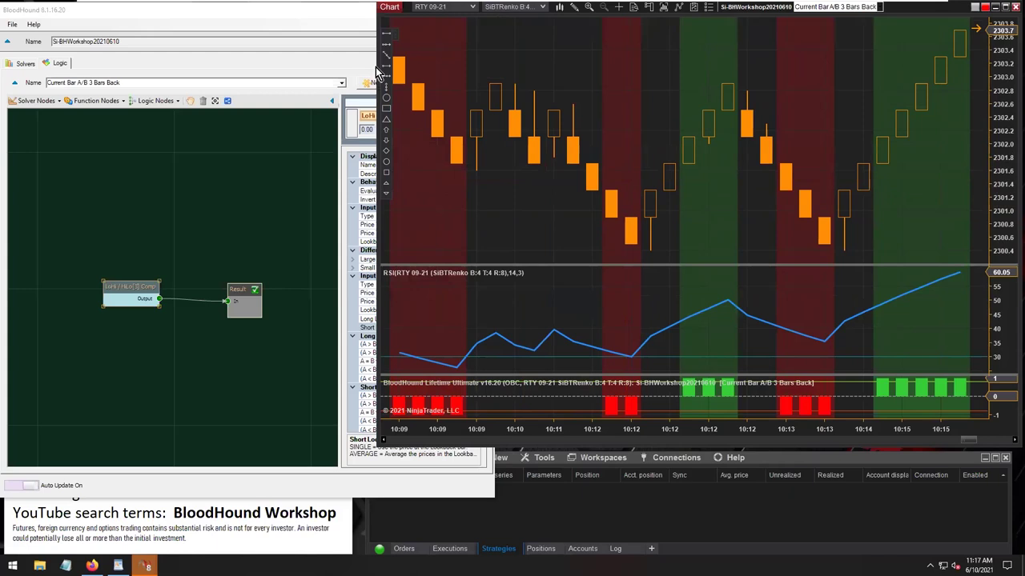
{"action": "left_click", "coordinate": [824, 220]}
{"action": "left_click", "coordinate": [771, 167]}
{"action": "left_click", "coordinate": [767, 125]}
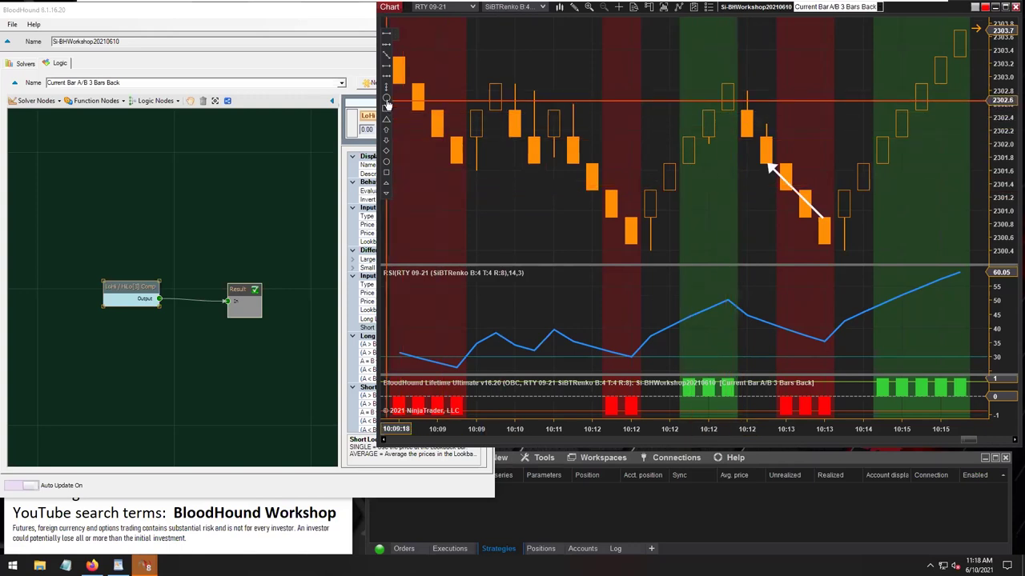
{"action": "left_click", "coordinate": [709, 142]}
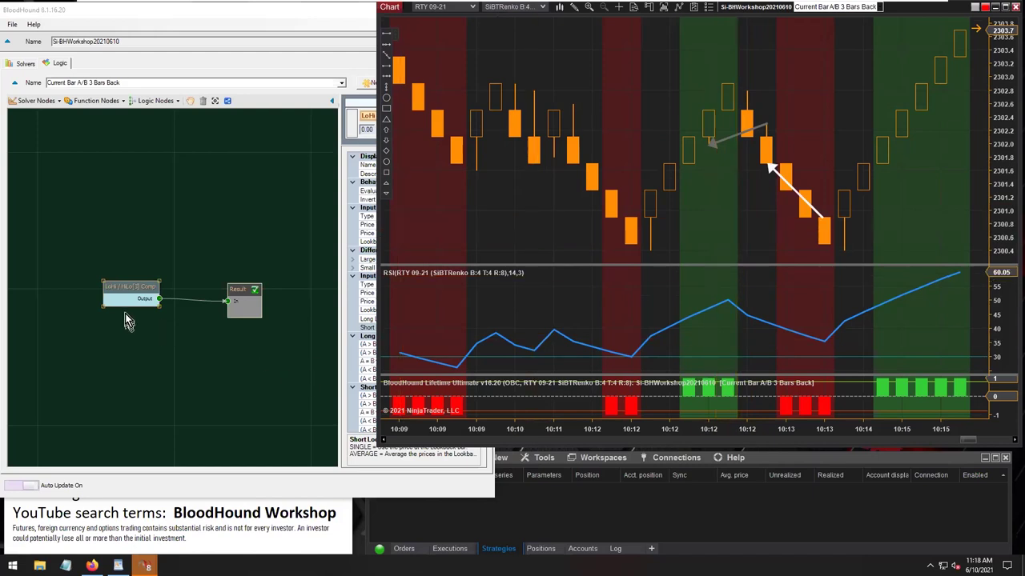
- Examine the long and short signals on the earlier bars, from 10:13 back to about 09:14
{"action": "left_click_drag", "start_coordinate": [124, 291], "coordinate": [96, 267]}
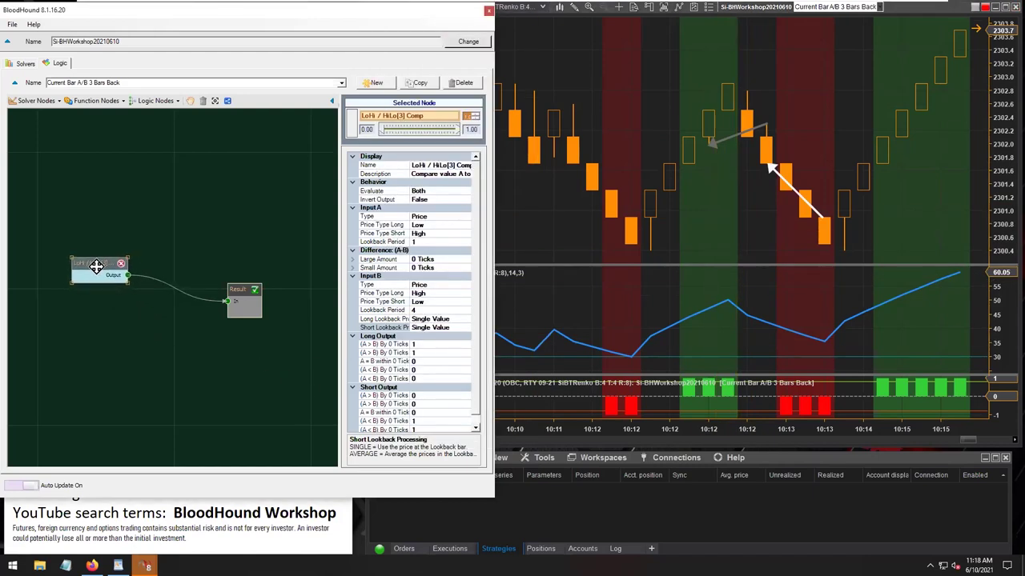
{"action": "left_click", "coordinate": [585, 227]}
{"action": "scroll", "coordinate": [585, 226], "scroll_direction": "up", "scroll_amount": 5}
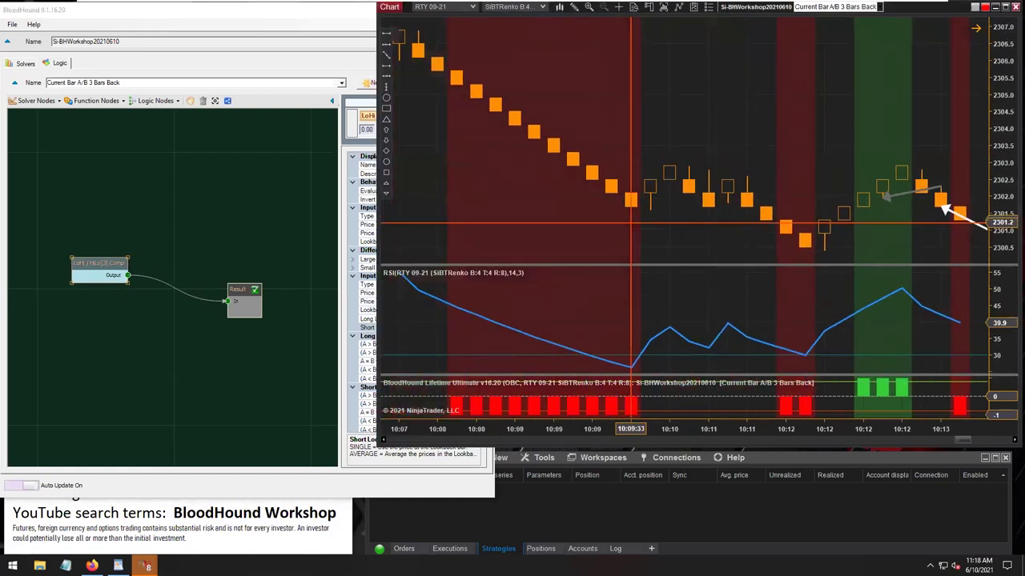
{"action": "scroll", "coordinate": [631, 225], "scroll_direction": "up", "scroll_amount": 15}
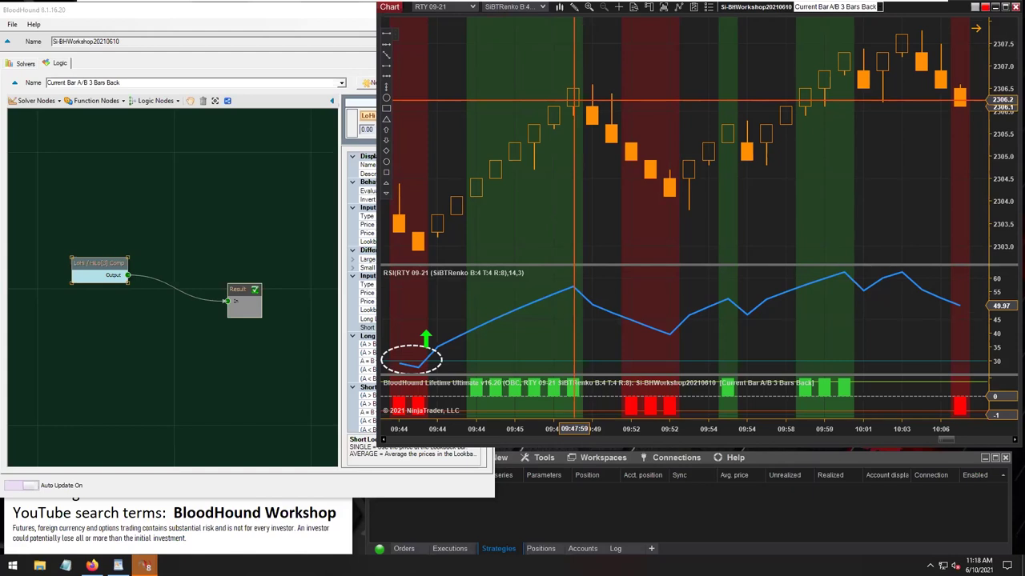
{"action": "scroll", "coordinate": [634, 153], "scroll_direction": "up", "scroll_amount": 10}
{"action": "scroll", "coordinate": [735, 170], "scroll_direction": "up", "scroll_amount": 8}
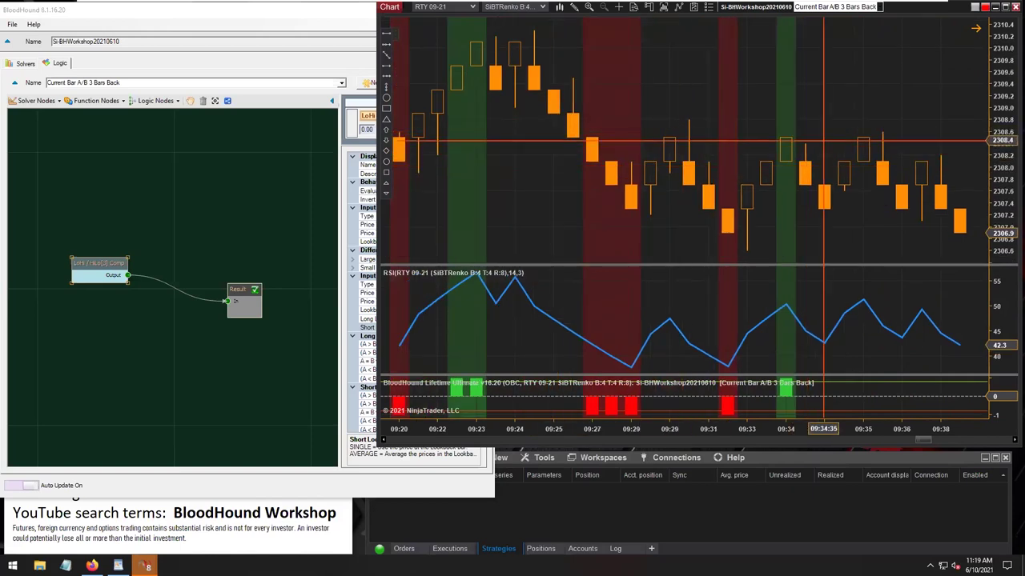
{"action": "scroll", "coordinate": [524, 122], "scroll_direction": "up", "scroll_amount": 5}
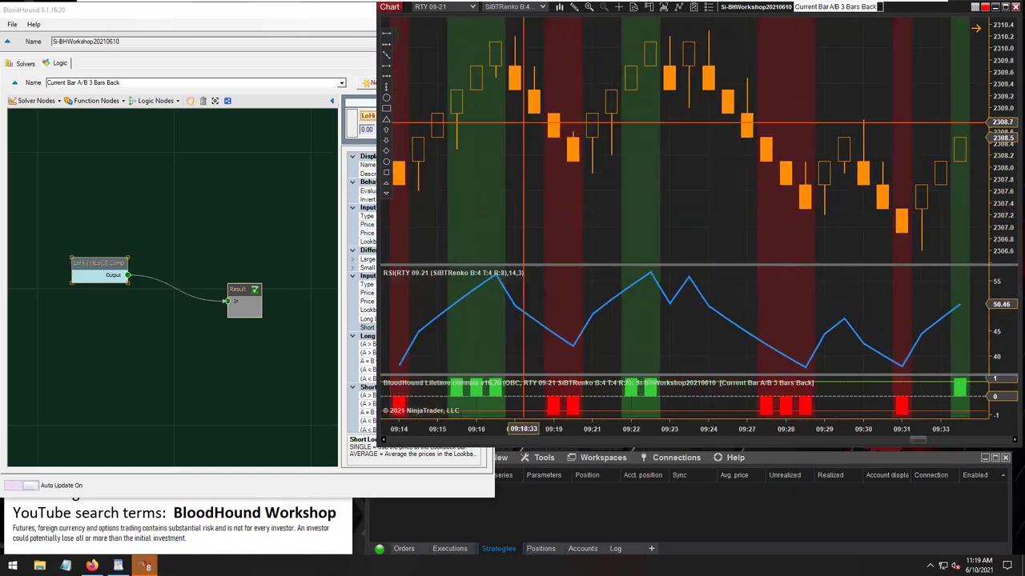
- Switch the chart to 1-minute bars and draw a triangle around the 10:56 bar
{"action": "left_click", "coordinate": [536, 10]}
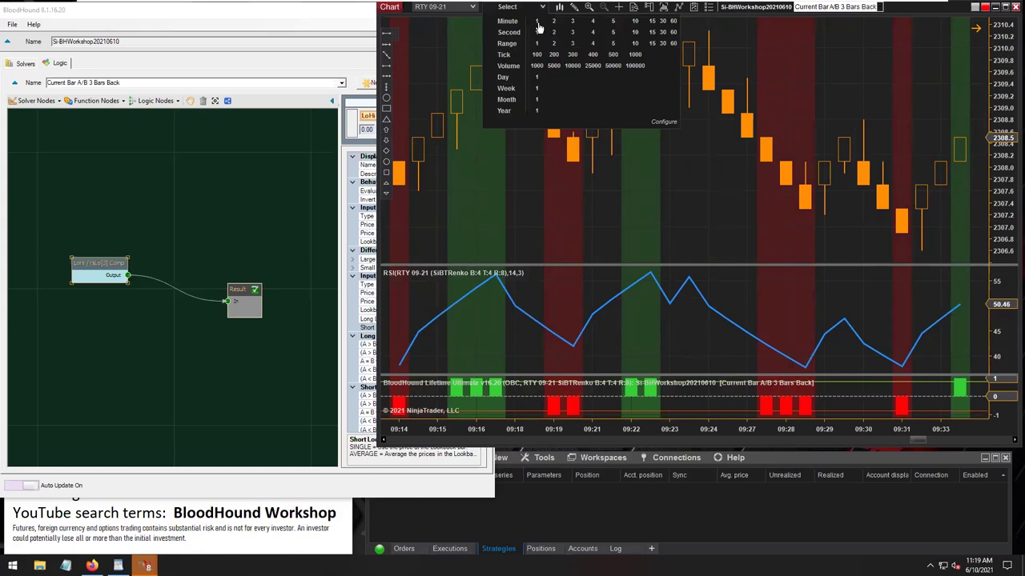
{"action": "left_click", "coordinate": [537, 22]}
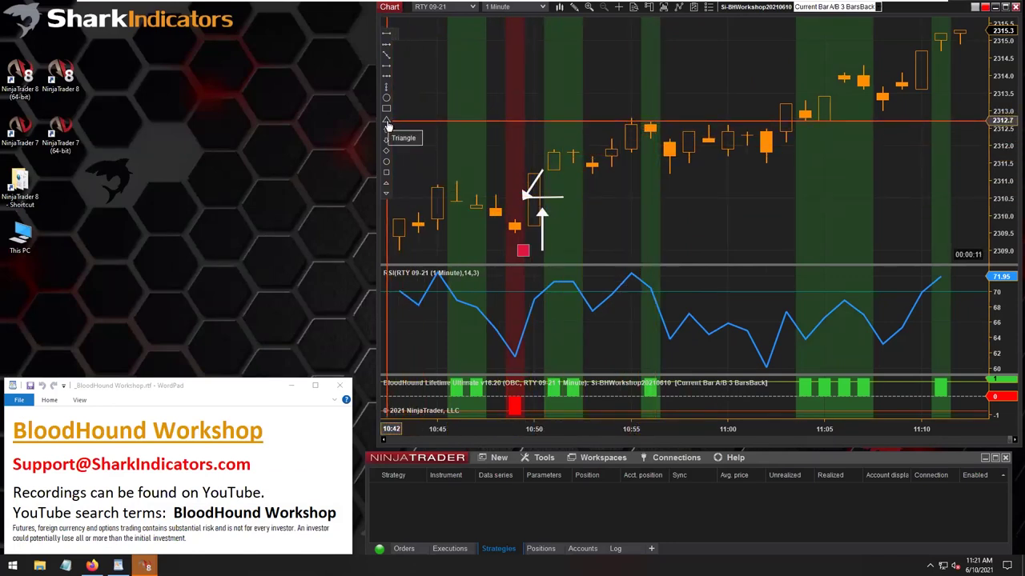
{"action": "left_click", "coordinate": [639, 145]}
{"action": "left_click", "coordinate": [661, 144]}
{"action": "mouse_move", "coordinate": [661, 137]}
{"action": "left_mouse_down"}
{"action": "mouse_move", "coordinate": [800, 124]}
{"action": "mouse_move", "coordinate": [857, 88]}
{"action": "mouse_move", "coordinate": [680, 147]}
{"action": "mouse_move", "coordinate": [659, 142]}
{"action": "left_mouse_up"}
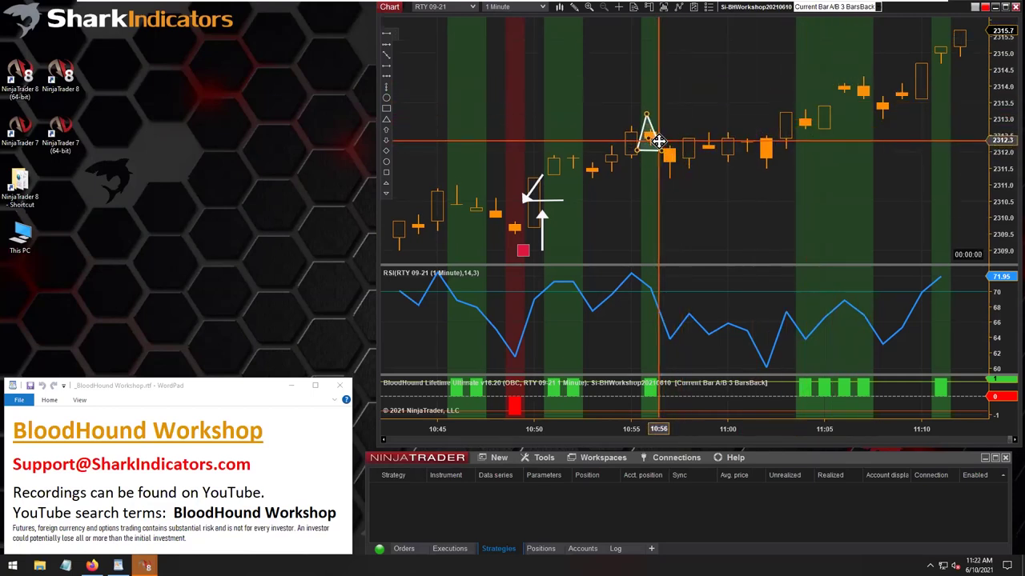
- In BloodHound, add a Bar Direction solver below LoHi / HiLo[3] Comp and shift both nodes farther from Result
{"action": "left_click", "coordinate": [749, 7]}
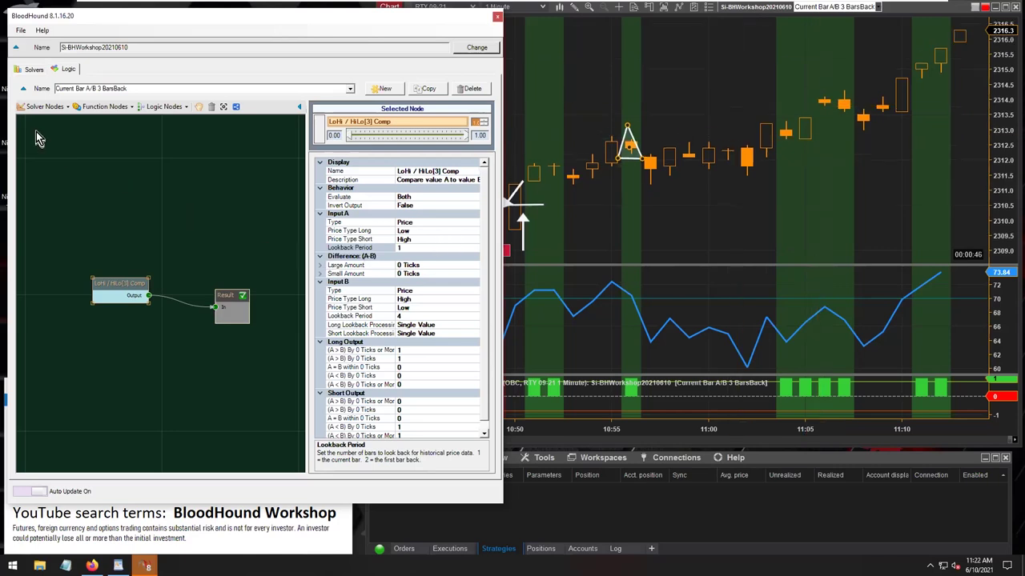
{"action": "left_click", "coordinate": [46, 107]}
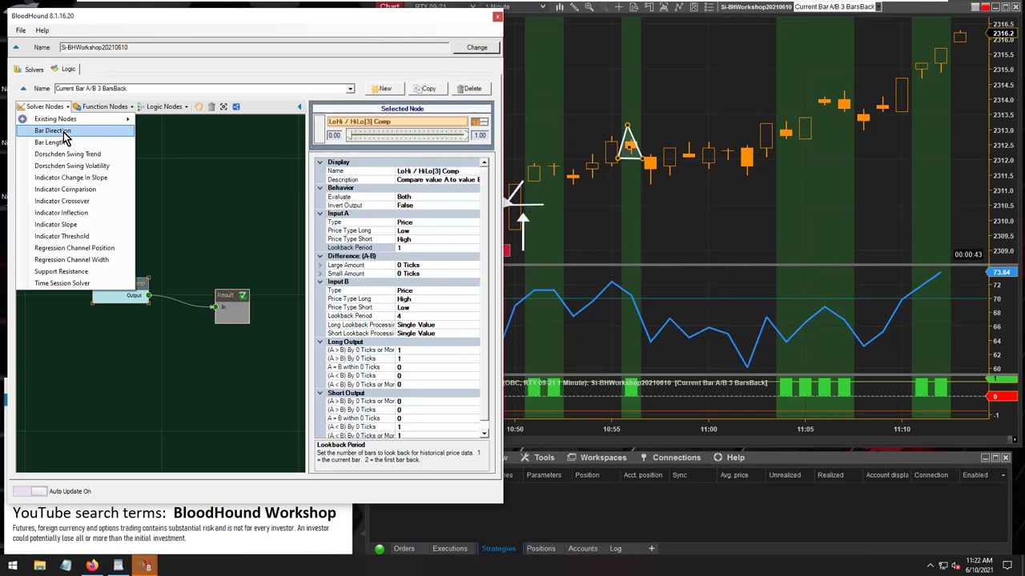
{"action": "left_click", "coordinate": [64, 133]}
{"action": "left_click", "coordinate": [96, 315]}
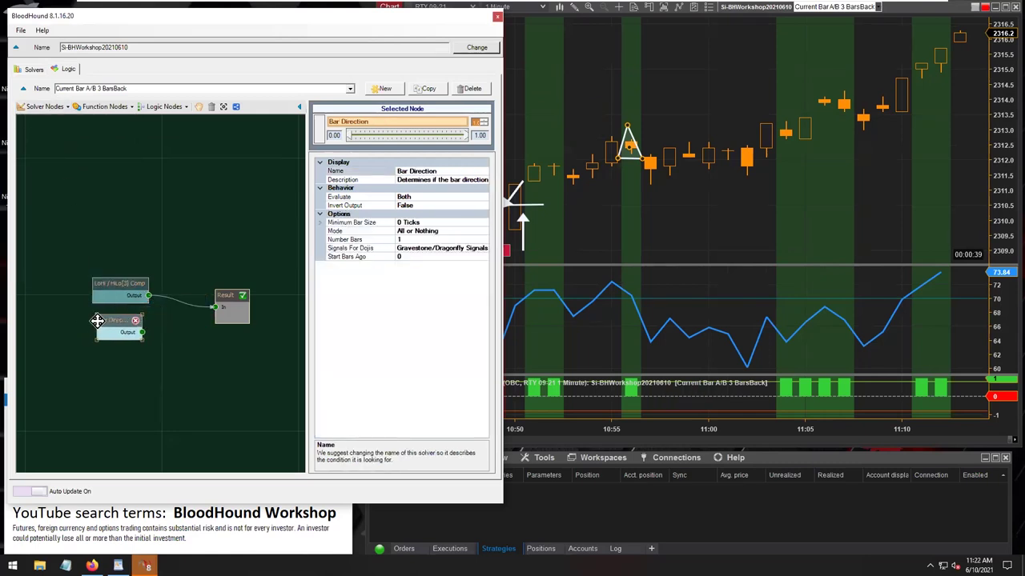
{"action": "left_click", "coordinate": [101, 288], "text": "ctrl"}
{"action": "left_click_drag", "start_coordinate": [101, 288], "coordinate": [70, 273]}
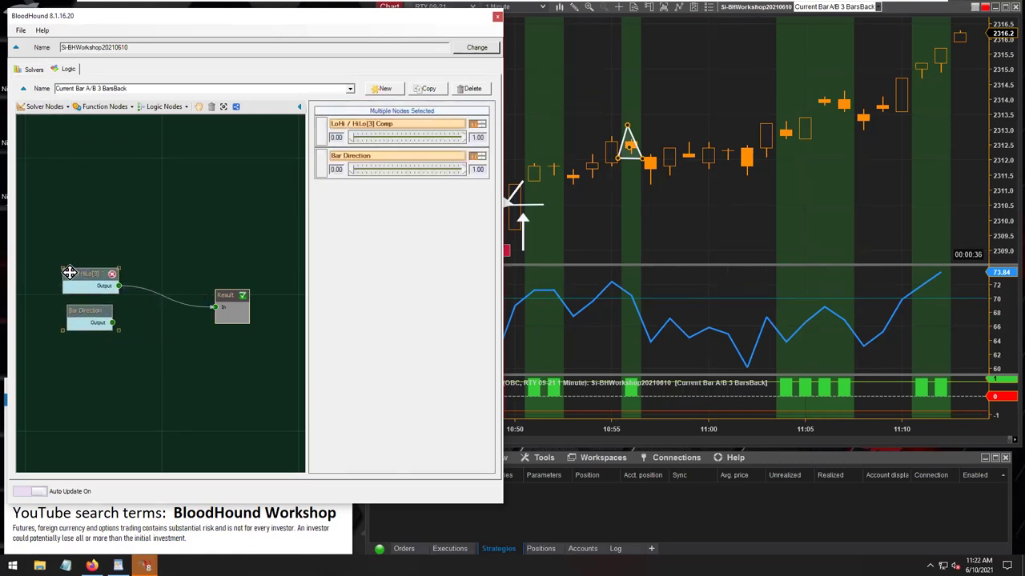
- Add an And (Min) node and route the LoHi / HiLo[3] Comp and Bar Direction outputs through it to Result
{"action": "left_click", "coordinate": [163, 106]}
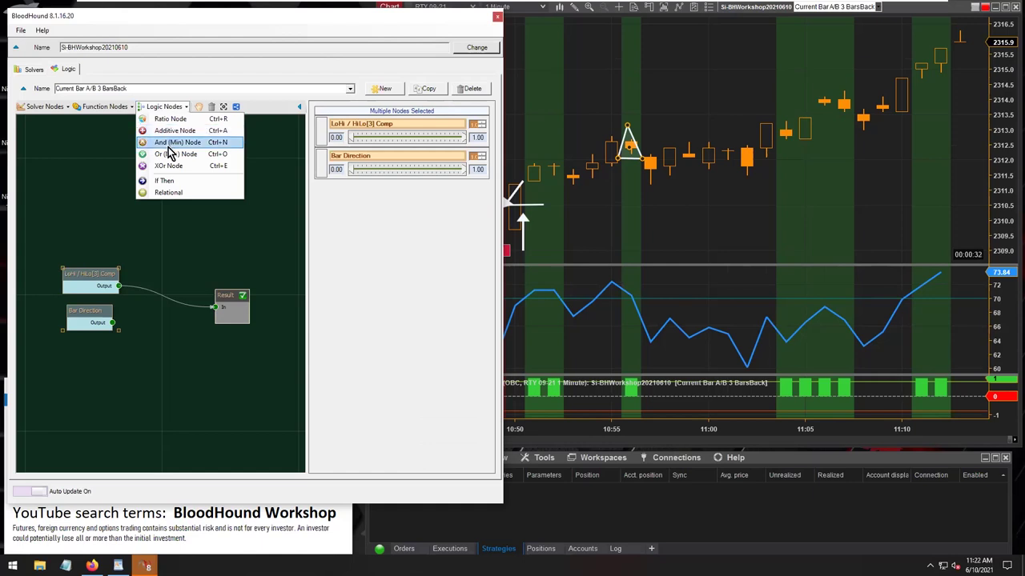
{"action": "left_click", "coordinate": [177, 144]}
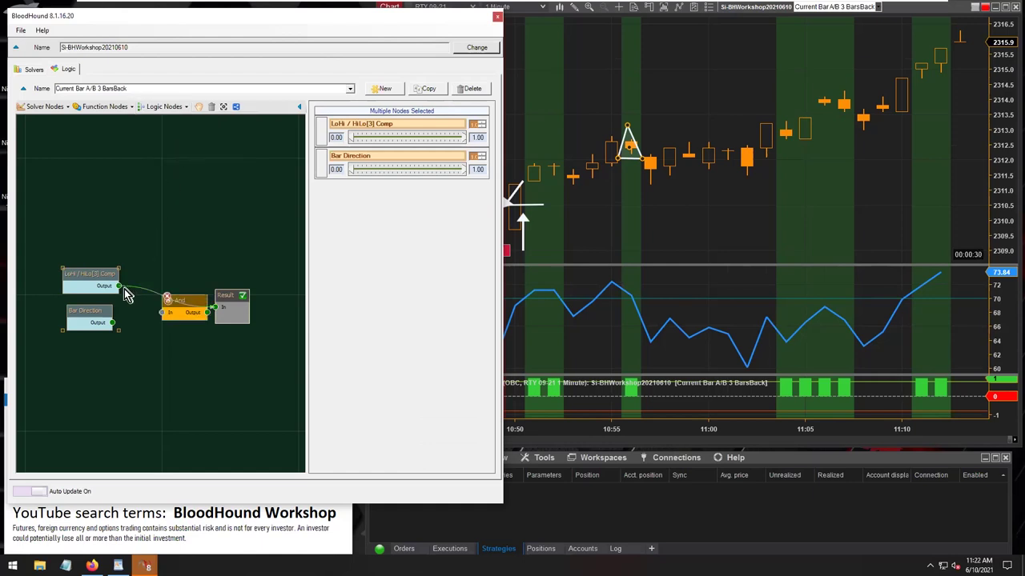
{"action": "left_click_drag", "start_coordinate": [116, 290], "coordinate": [111, 287]}
{"action": "left_click_drag", "start_coordinate": [170, 300], "coordinate": [152, 297]}
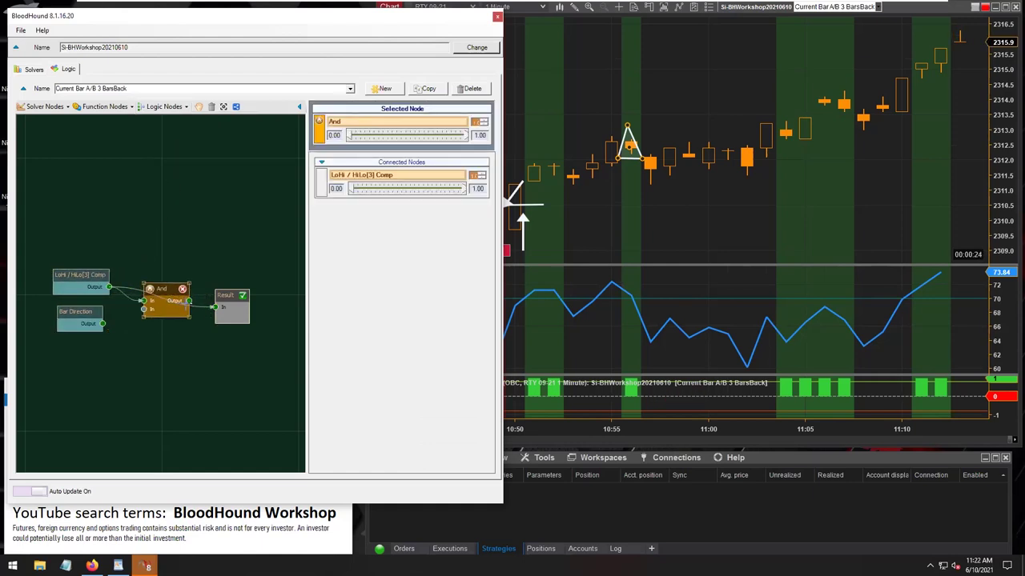
{"action": "left_click_drag", "start_coordinate": [104, 324], "coordinate": [143, 309]}
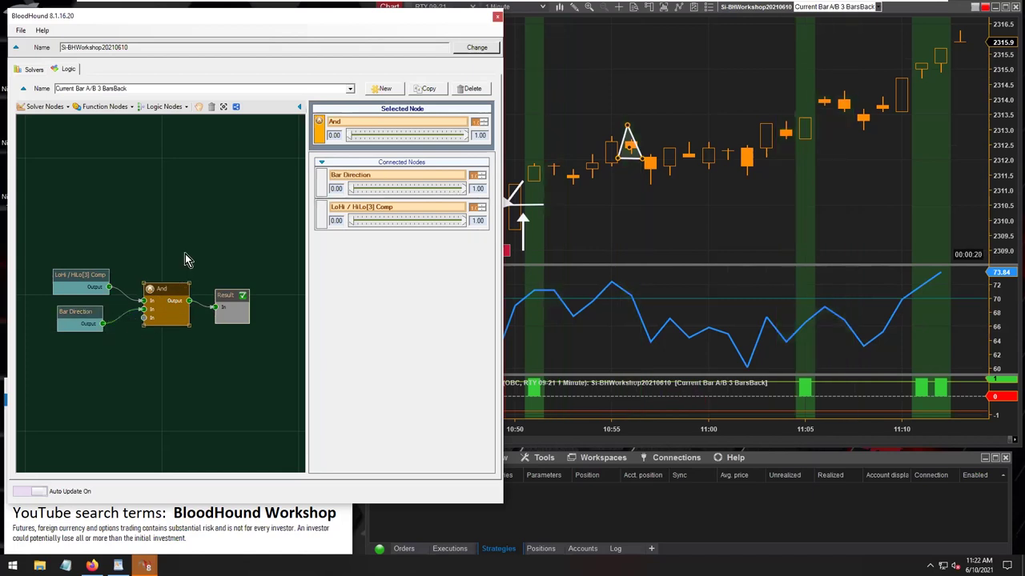
- On the chart, draw an arrow from the low of the 11:05 bar to the high of the 11:02 bar
{"action": "left_click", "coordinate": [663, 204]}
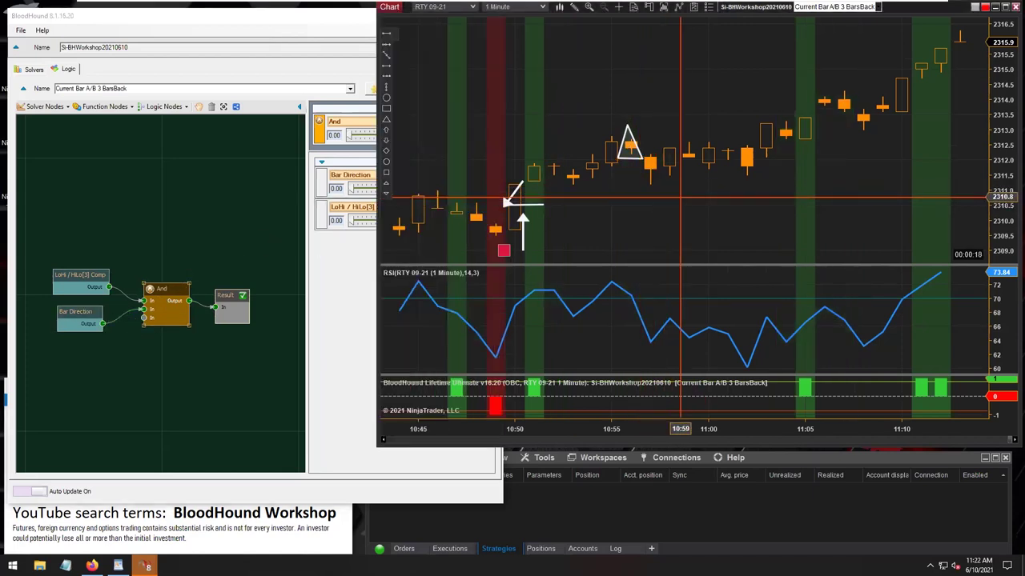
{"action": "left_click_drag", "start_coordinate": [762, 205], "coordinate": [823, 228]}
{"action": "left_click_drag", "start_coordinate": [903, 430], "coordinate": [647, 429]}
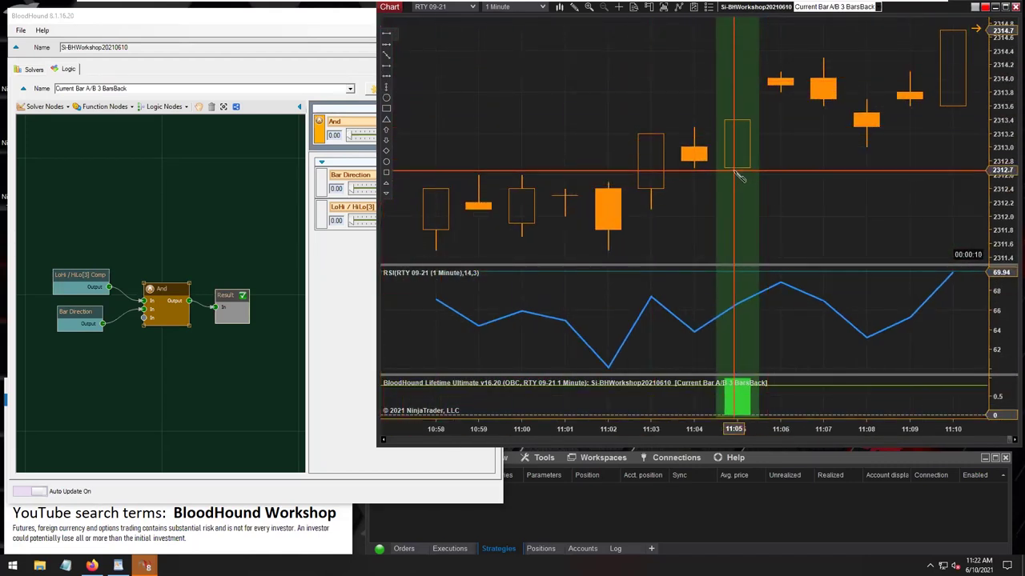
{"action": "left_click_drag", "start_coordinate": [734, 168], "coordinate": [614, 182]}
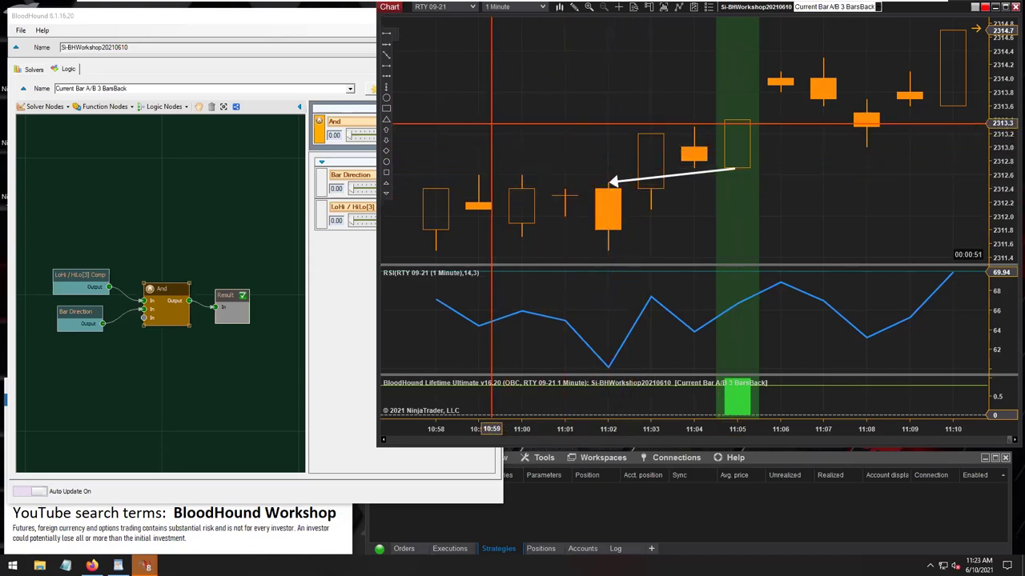
- Draw an arrow from the low of the 11:11 bar to the high of the 11:08 bar
{"action": "scroll", "coordinate": [641, 184], "scroll_direction": "down", "scroll_amount": 1}
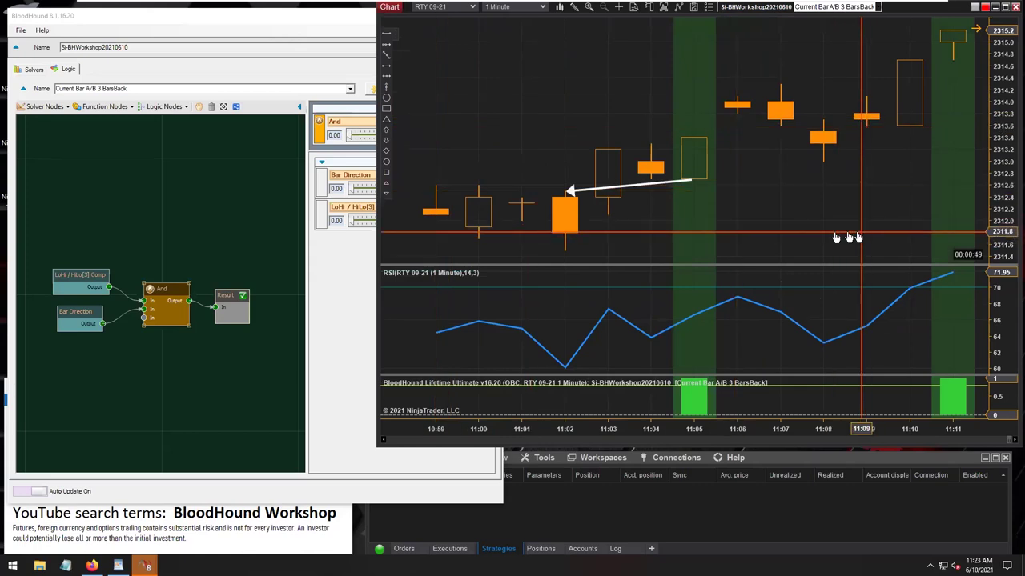
{"action": "scroll", "coordinate": [792, 236], "scroll_direction": "down", "scroll_amount": 3}
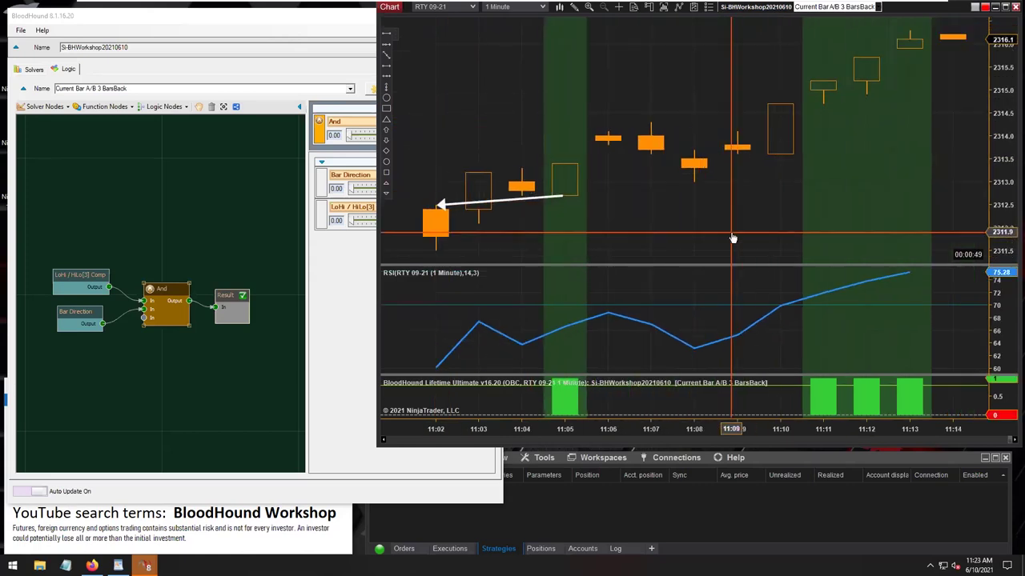
{"action": "left_click", "coordinate": [386, 70]}
{"action": "left_click", "coordinate": [823, 104]}
{"action": "left_click", "coordinate": [698, 149]}
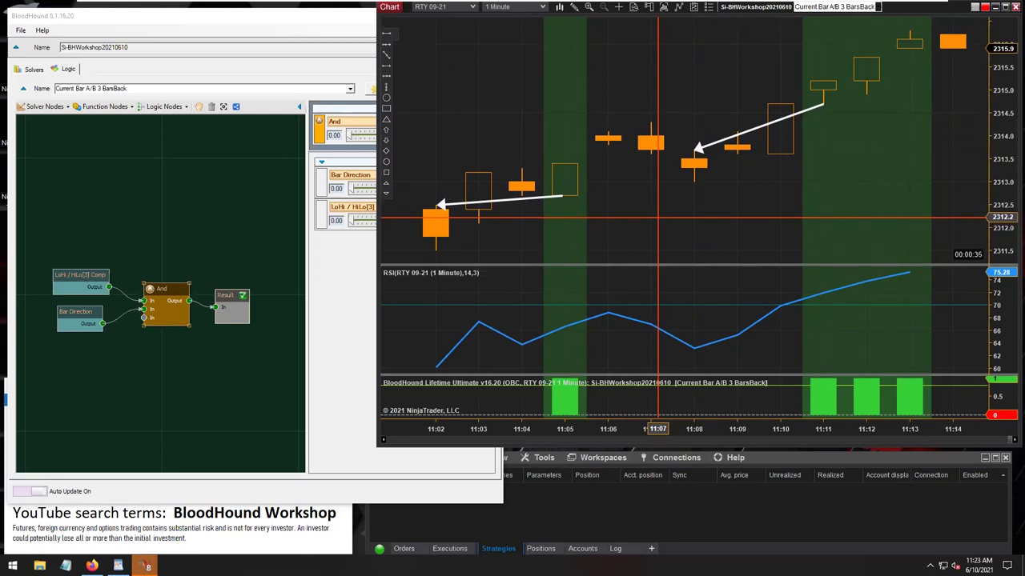
- Replace the old arrows and line near 10:50 with arrows from 10:49's high to 10:46's low and from 10:51's low to 10:48's high
{"action": "scroll", "coordinate": [658, 217], "scroll_direction": "up", "scroll_amount": 8}
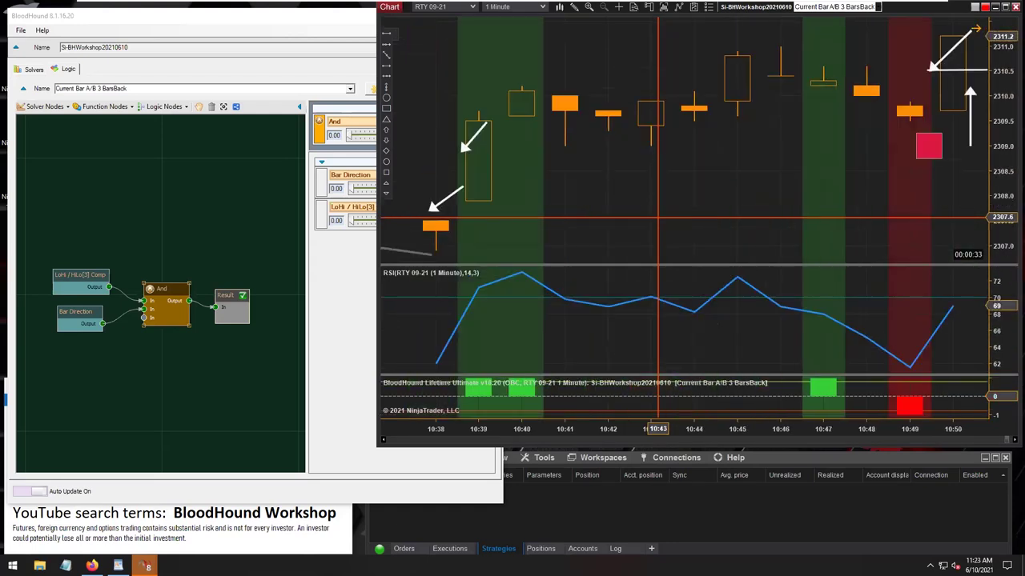
{"action": "scroll", "coordinate": [658, 217], "scroll_direction": "down", "scroll_amount": 3}
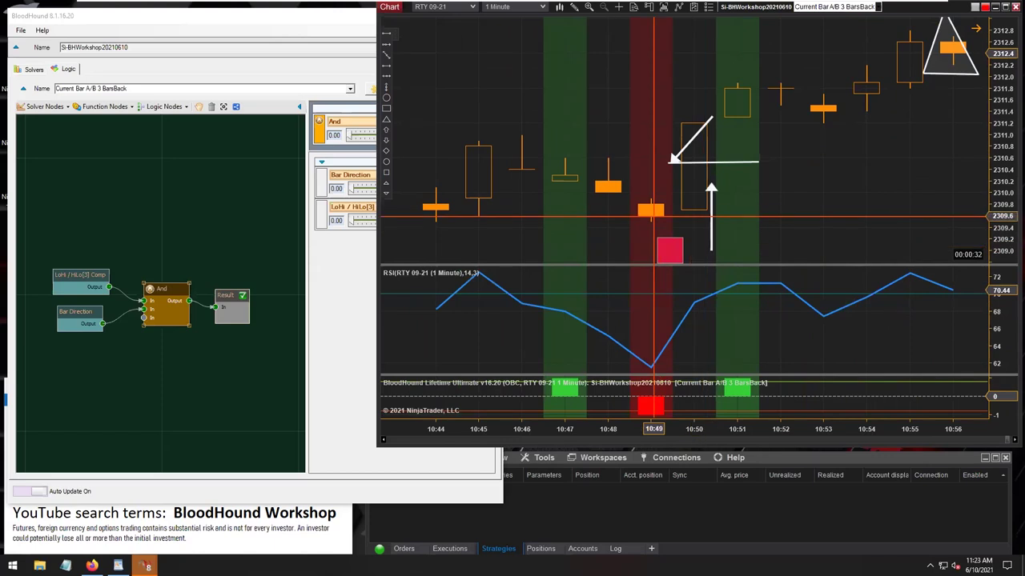
{"action": "scroll", "coordinate": [860, 215], "scroll_direction": "up", "scroll_amount": 1}
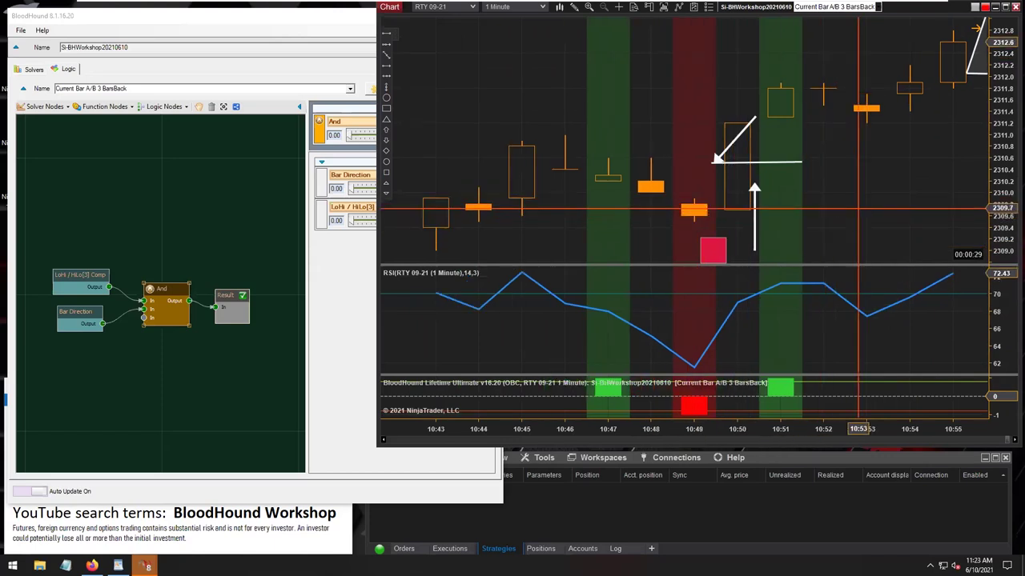
{"action": "left_click", "coordinate": [386, 192]}
{"action": "left_click_drag", "start_coordinate": [693, 198], "coordinate": [570, 170]}
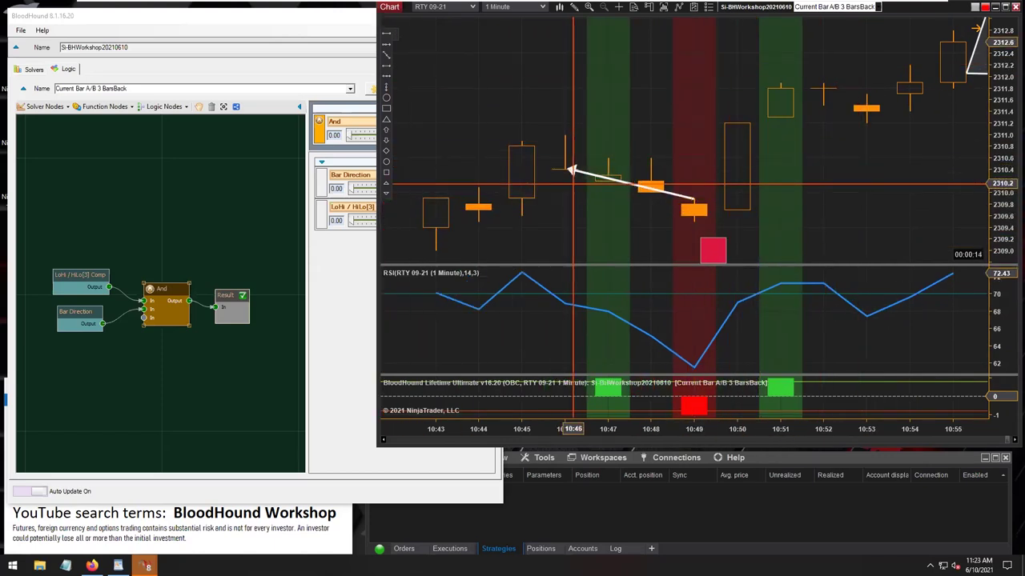
{"action": "left_click_drag", "start_coordinate": [778, 118], "coordinate": [655, 157]}
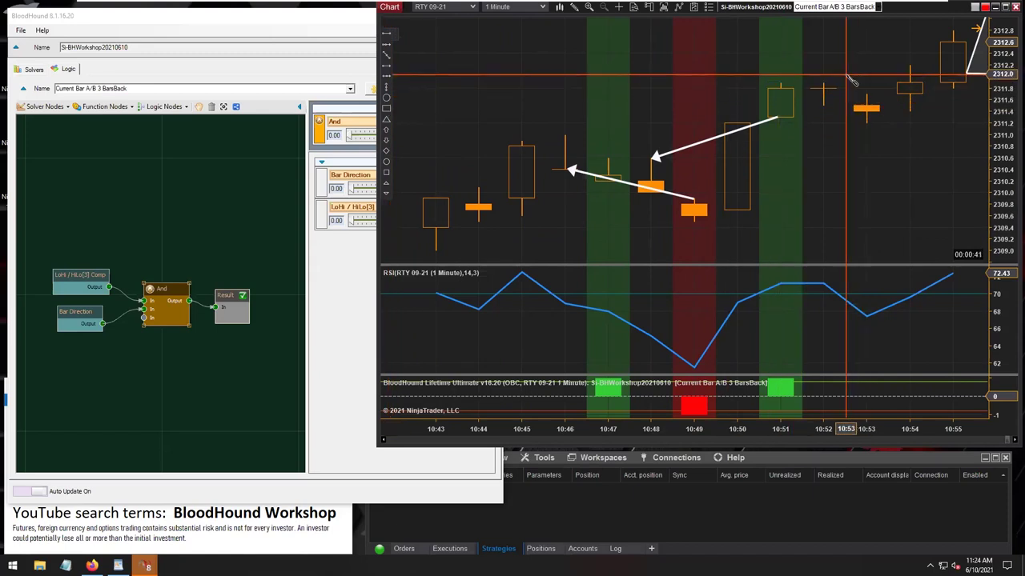
- Frame the doji at 10:52 with a dashed rectangle, try the frame on the 10:46 bar and return it to 10:52
{"action": "left_click_drag", "start_coordinate": [846, 74], "coordinate": [807, 119]}
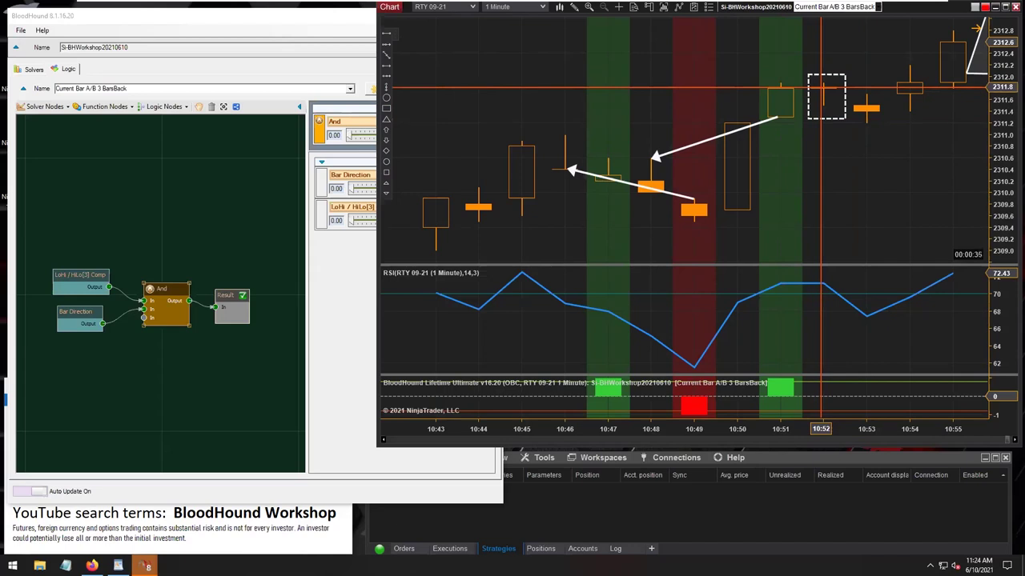
{"action": "left_click", "coordinate": [847, 87]}
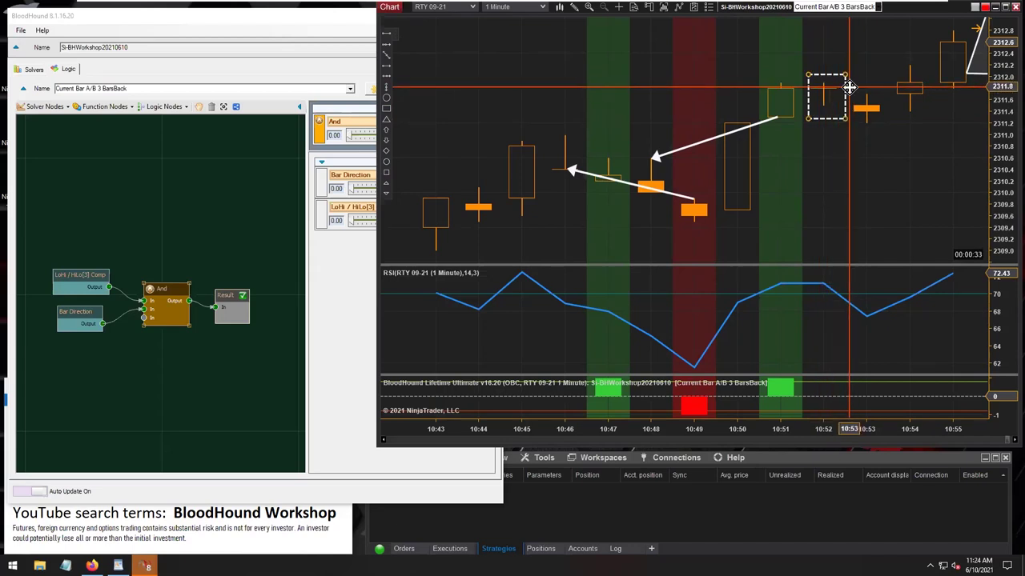
{"action": "left_click_drag", "start_coordinate": [847, 86], "coordinate": [584, 148]}
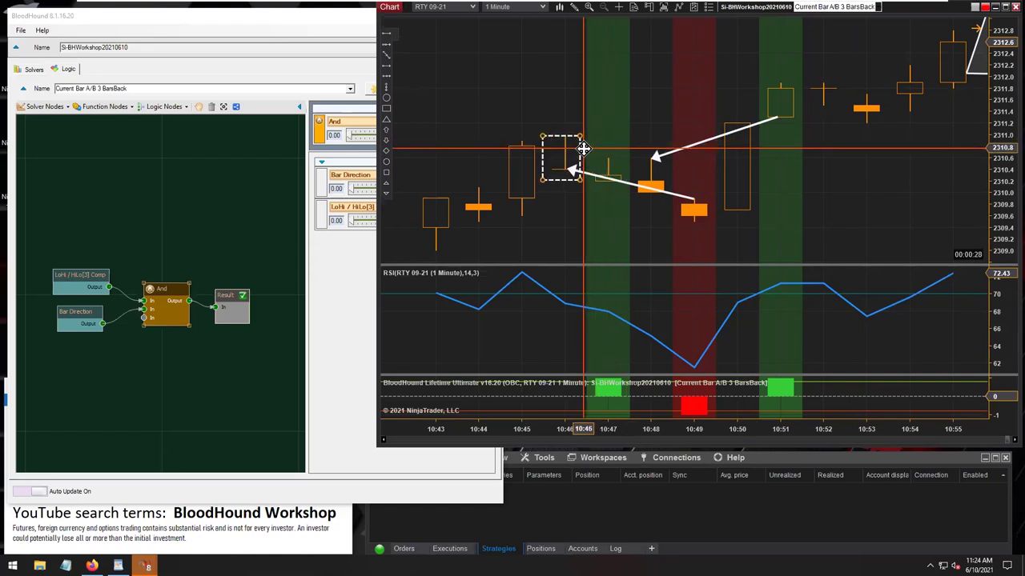
{"action": "left_click_drag", "start_coordinate": [585, 148], "coordinate": [843, 88]}
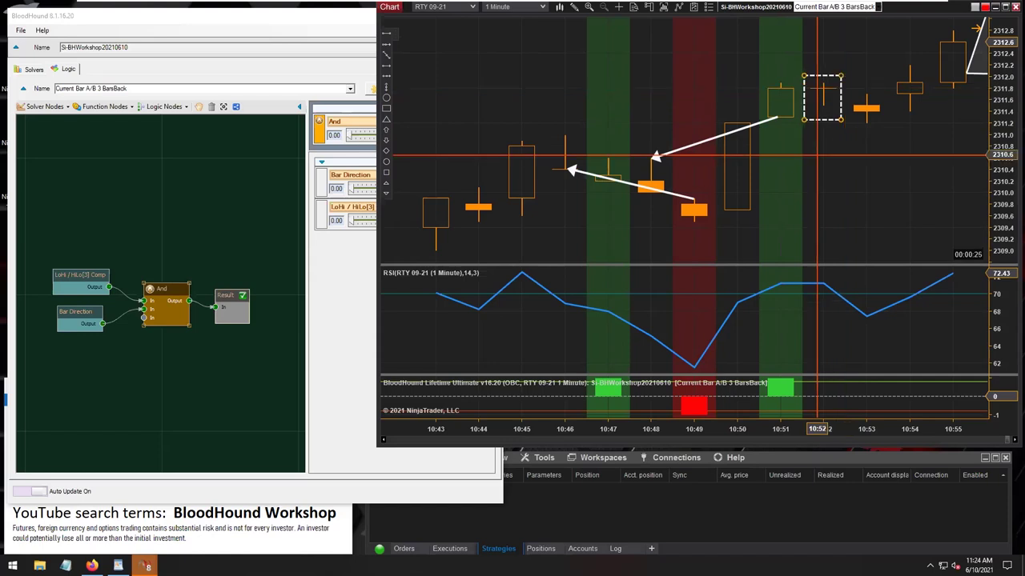
{"action": "left_click", "coordinate": [478, 97]}
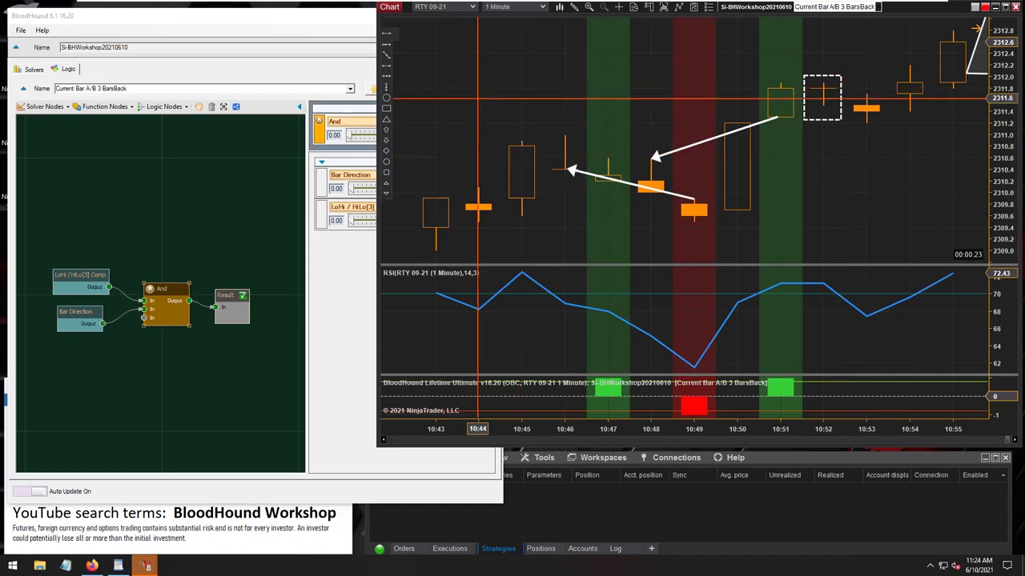